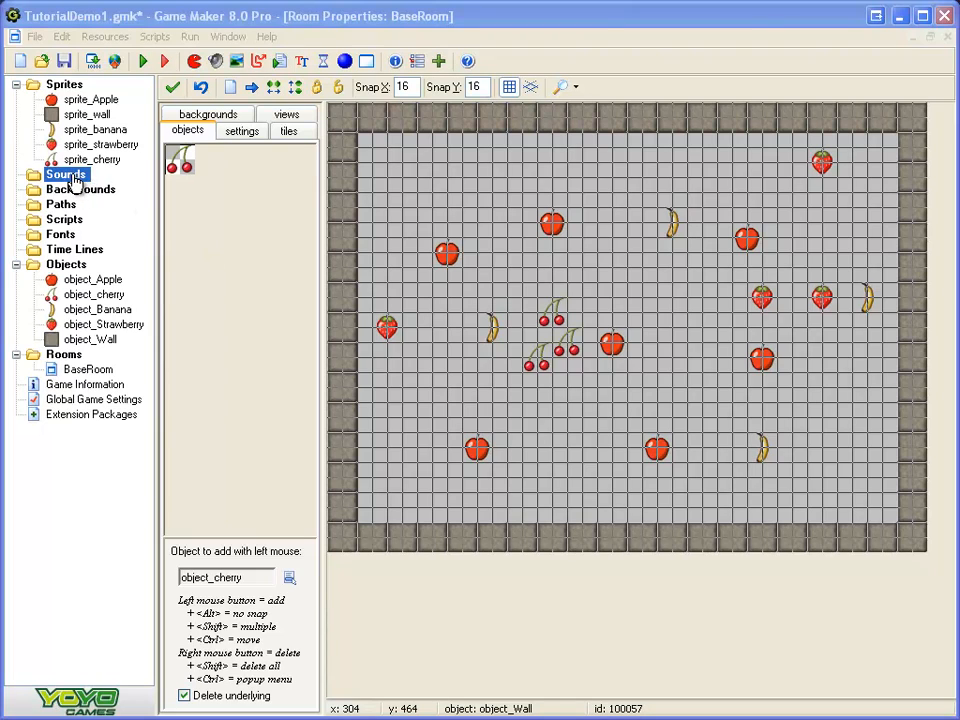
- Create a new sound resource and load click.wav from the Tutorial1 sounds folder into it
click(72, 180)
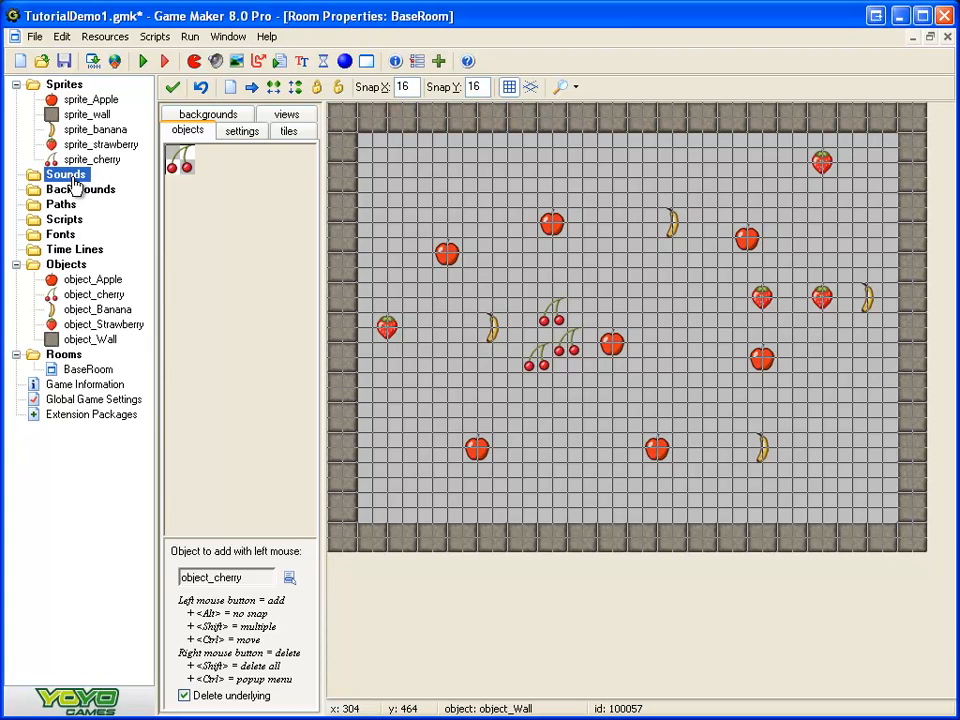
click(216, 62)
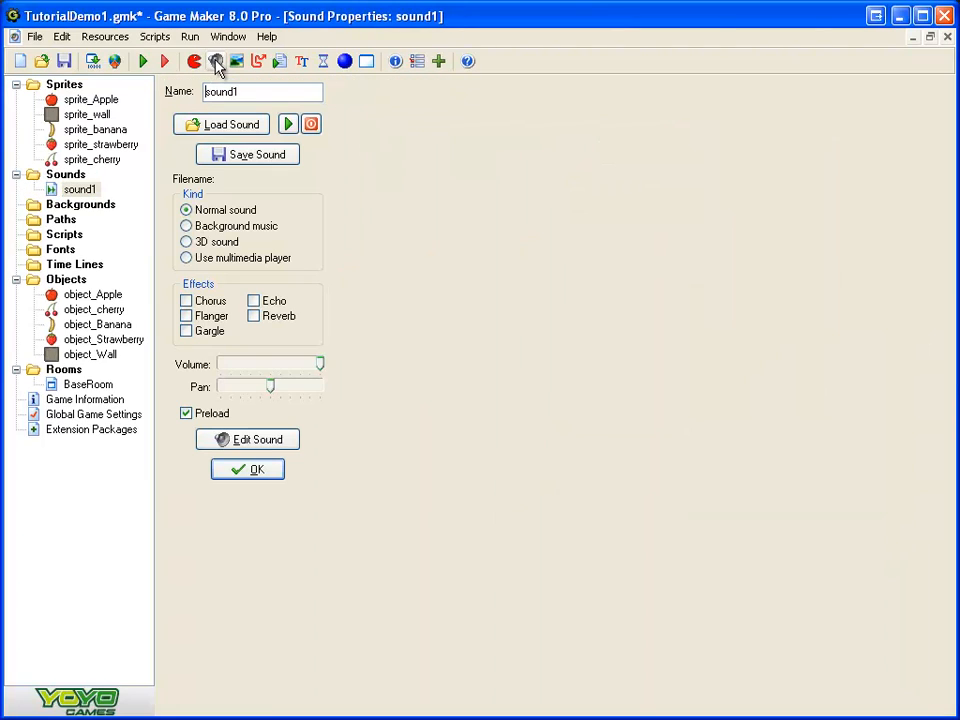
click(230, 125)
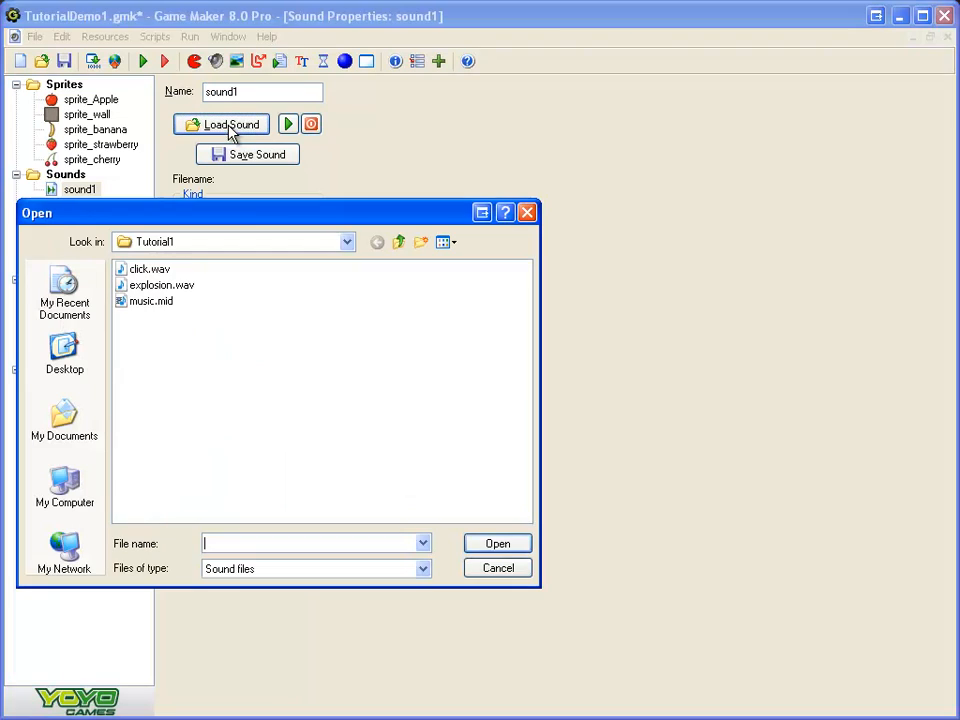
click(240, 248)
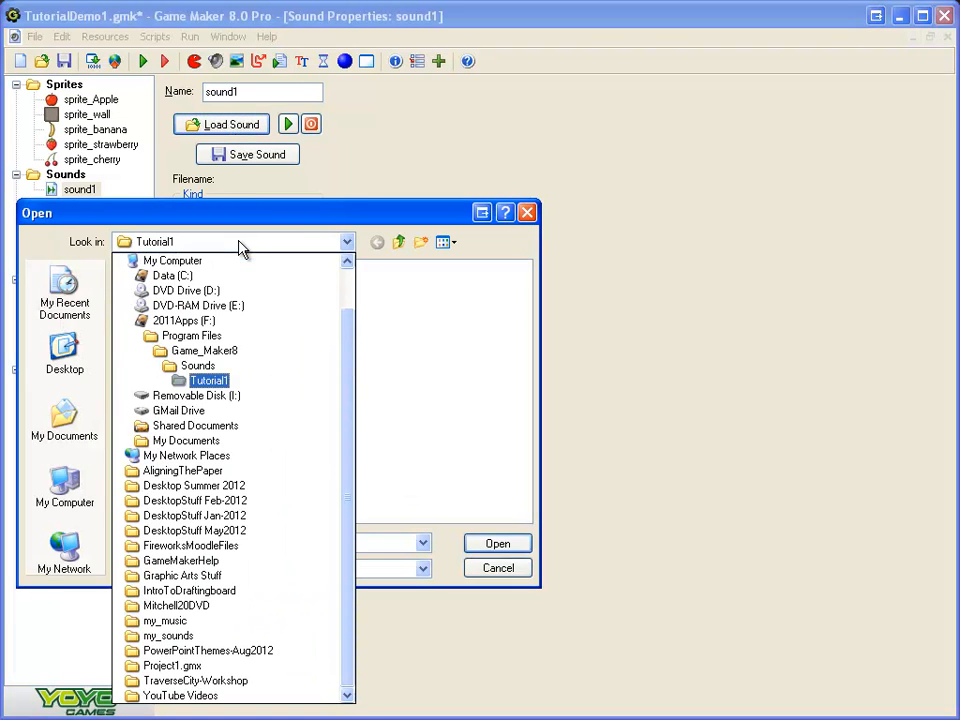
click(210, 384)
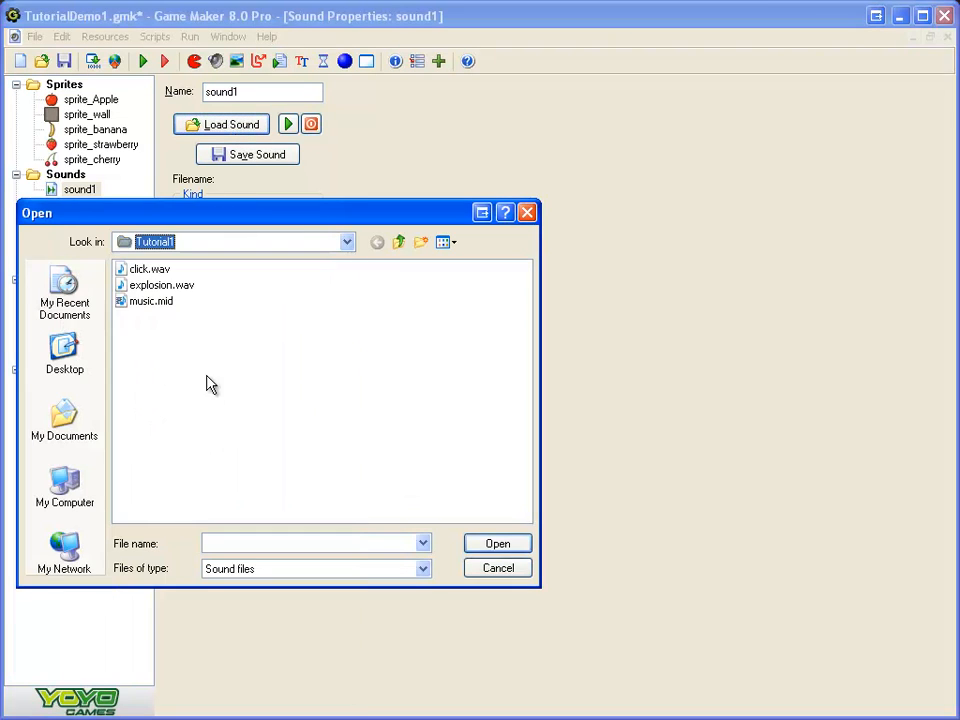
click(151, 274)
click(500, 545)
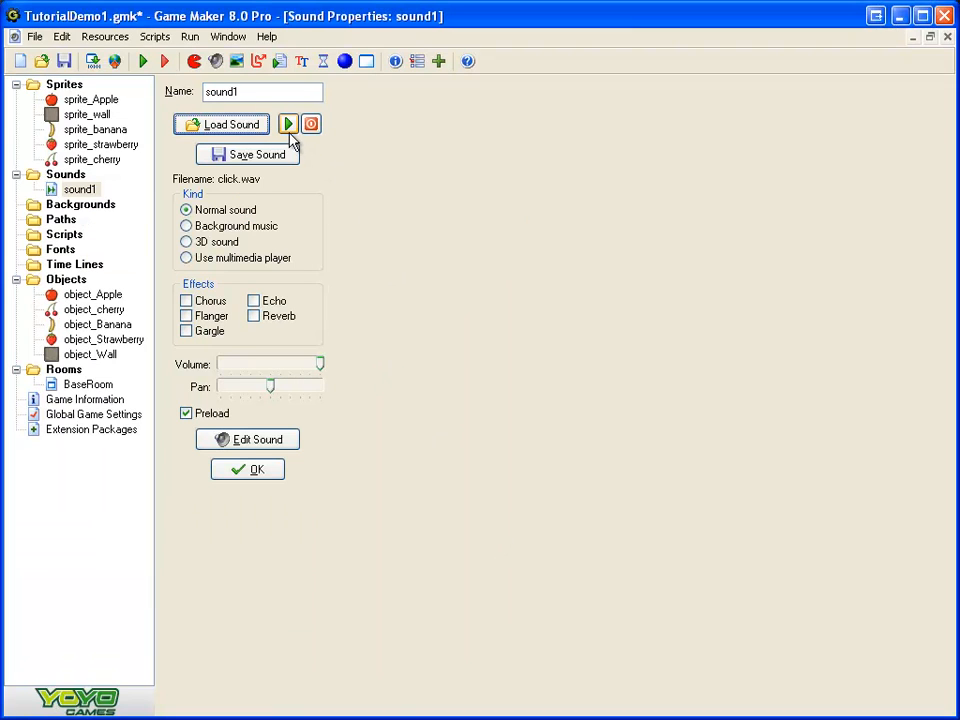
- Preview the loaded click.wav sound and accept its sound properties
click(289, 124)
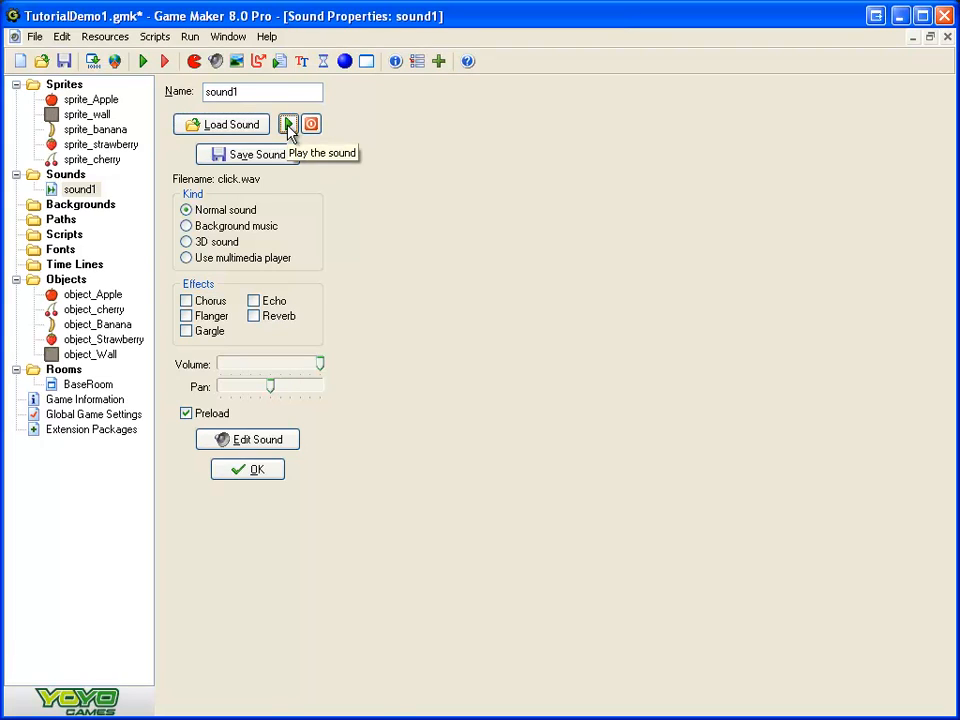
click(309, 126)
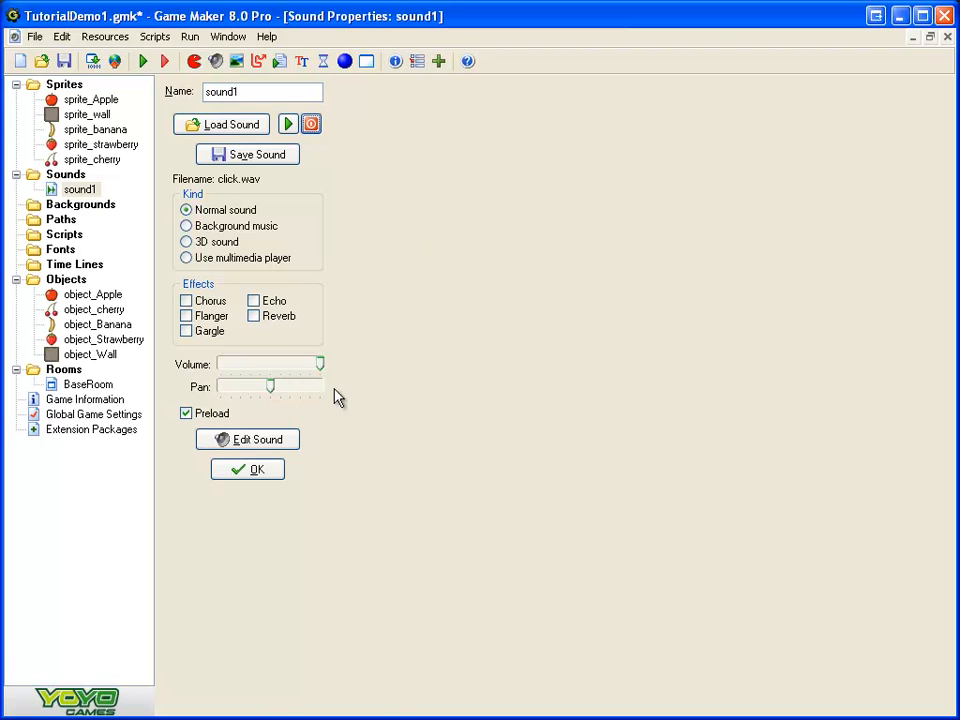
click(255, 470)
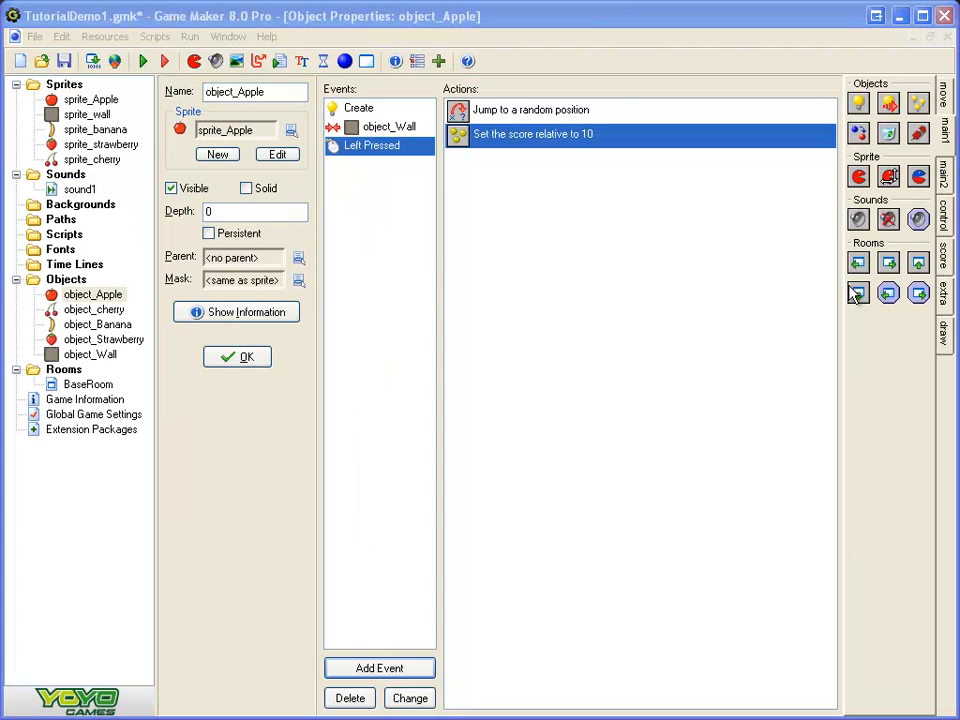
- Rename the sound1 resource to sound_click
right_click(93, 197)
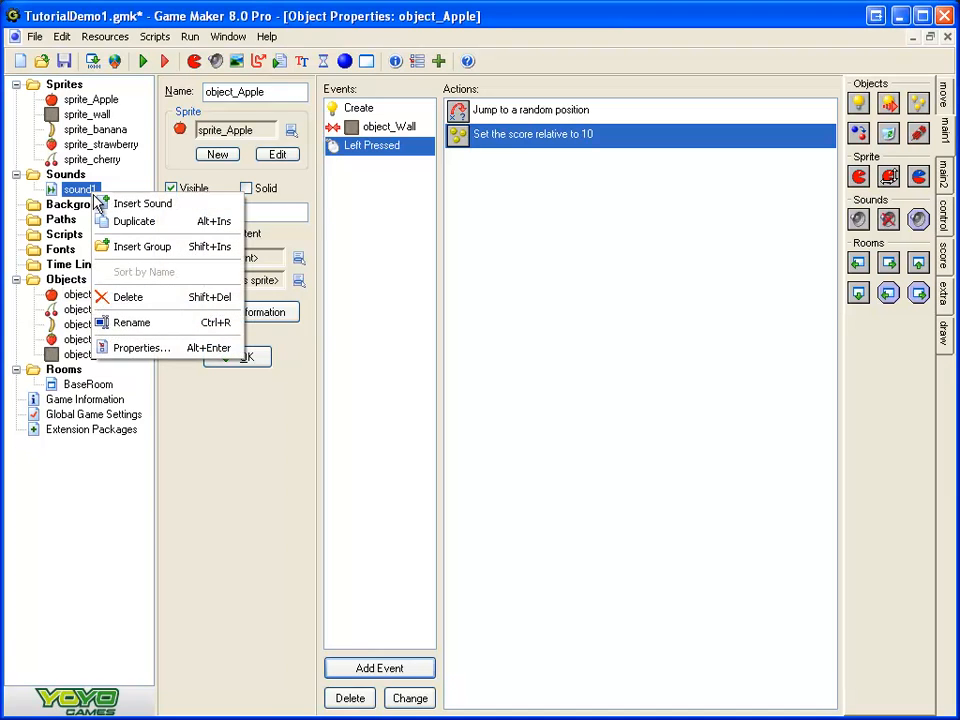
click(128, 322)
key(Right)
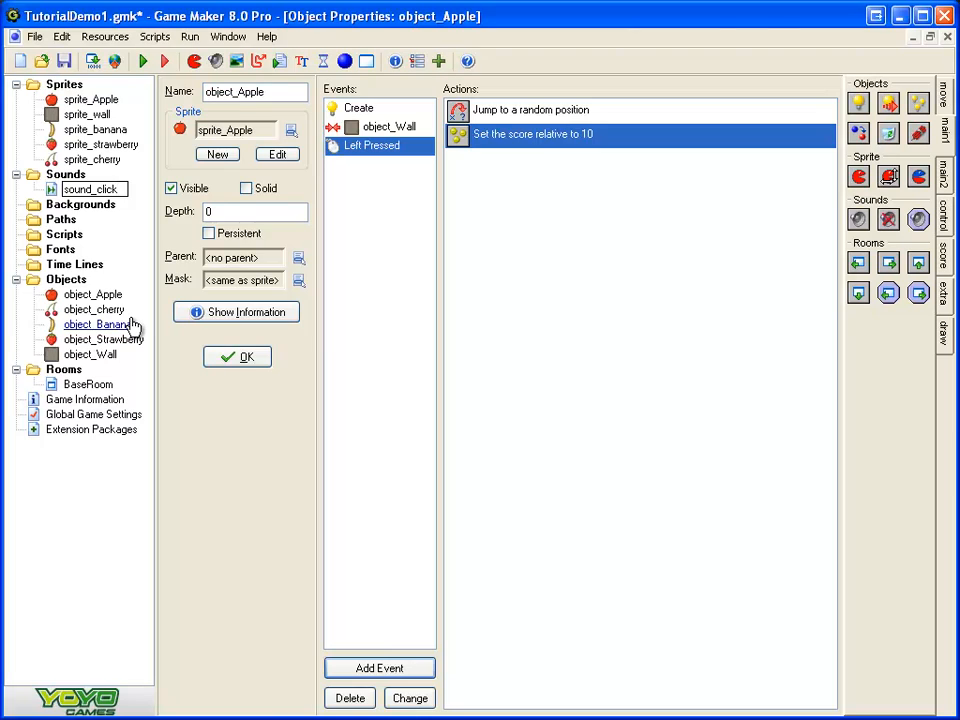
key(Return)
- Add a Play Sound action using sound_click after the score action in object_Apple's Left Pressed event
click(118, 296)
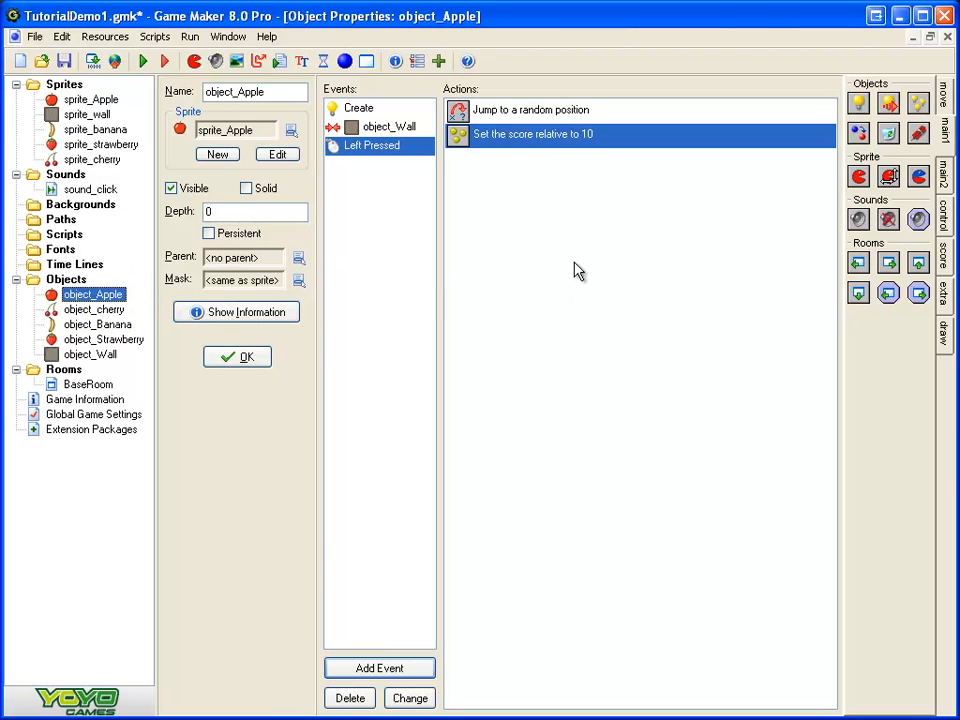
click(381, 108)
click(383, 148)
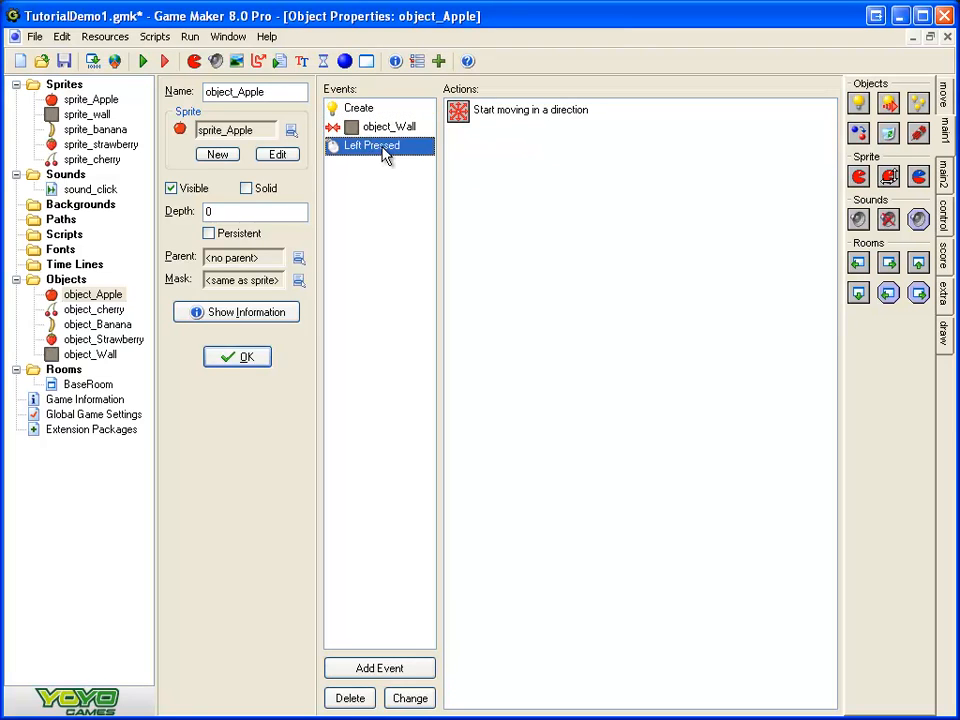
click(945, 104)
click(949, 138)
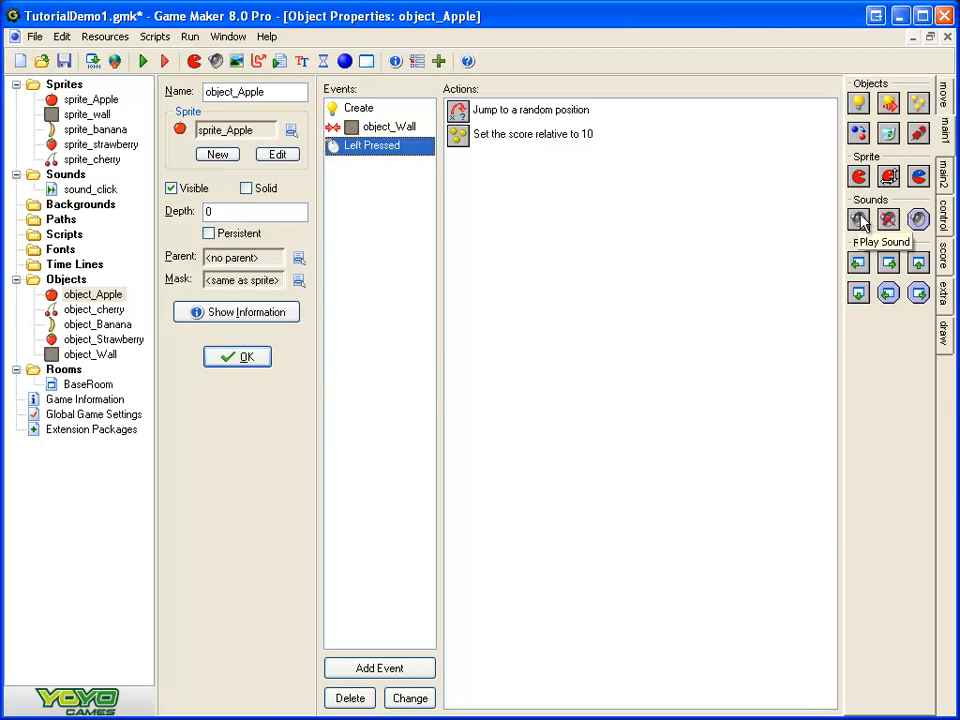
drag(858, 222, 486, 228)
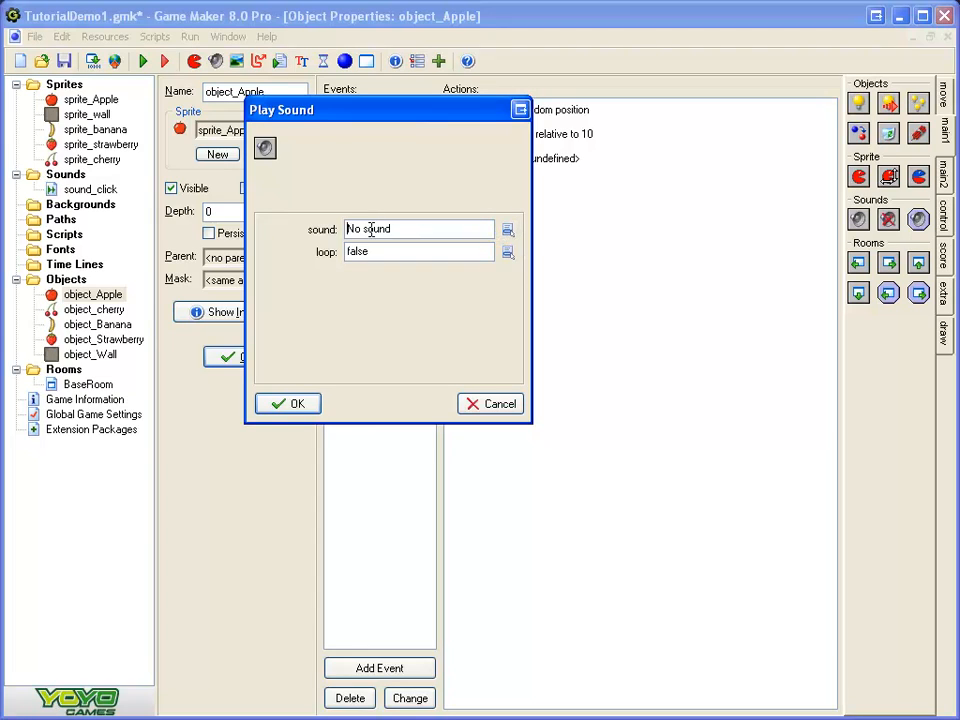
click(508, 231)
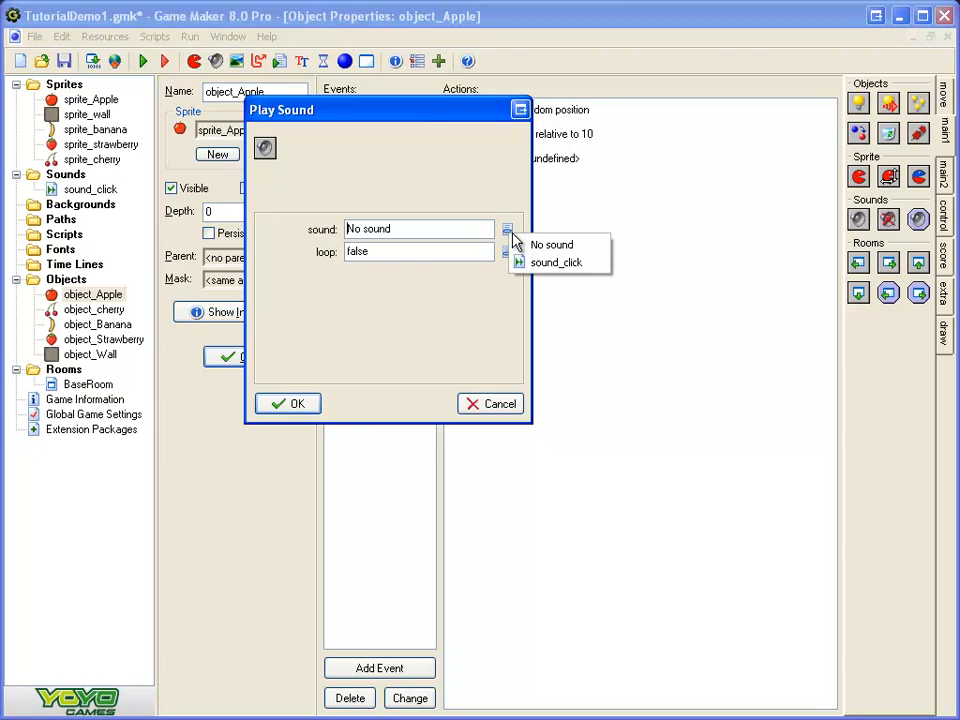
click(589, 265)
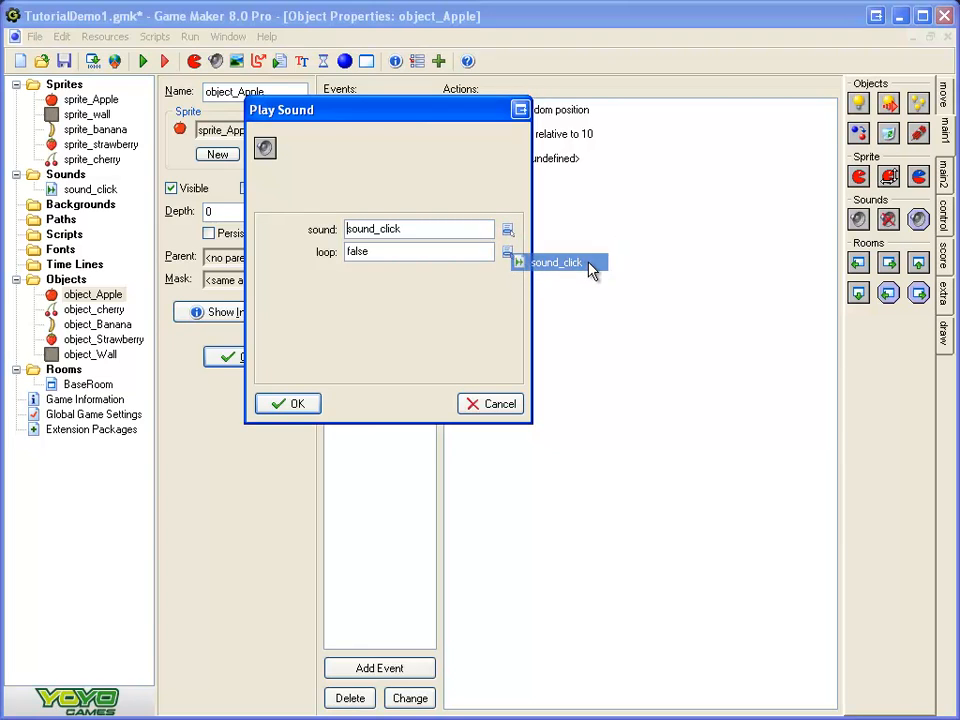
click(288, 408)
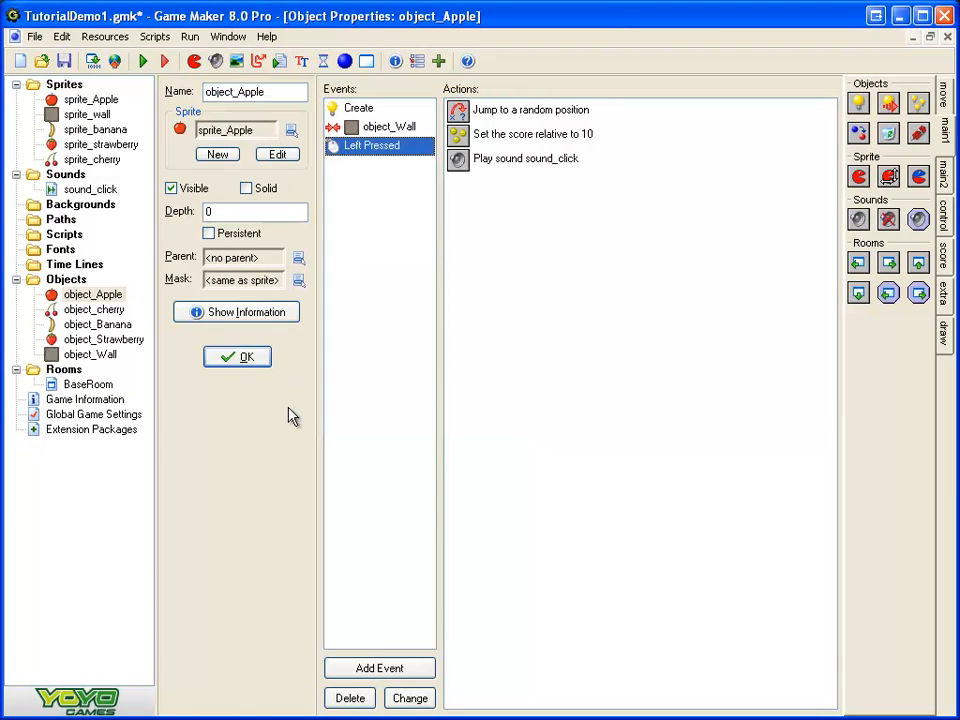
- Run the game, test the click sound by catching apples, and exit the game
click(143, 62)
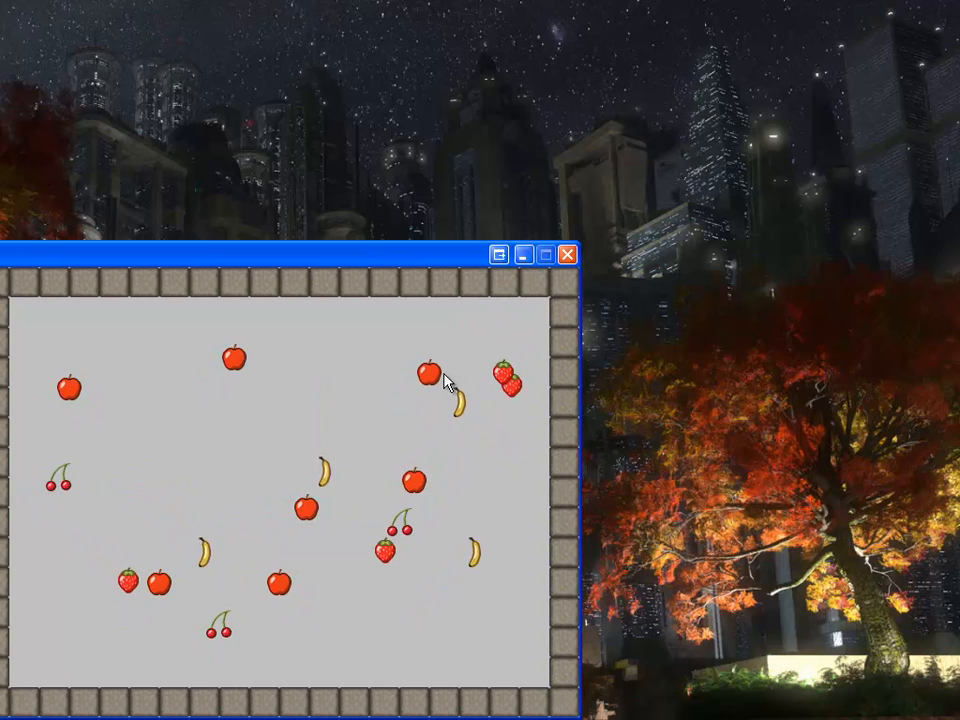
click(443, 372)
click(263, 339)
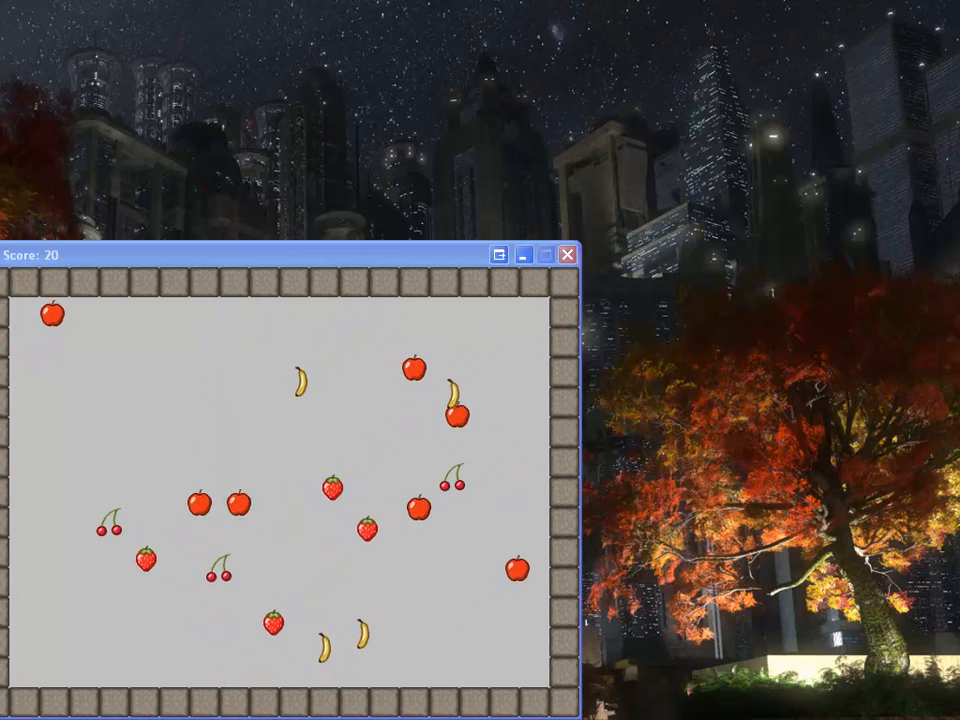
key(Escape)
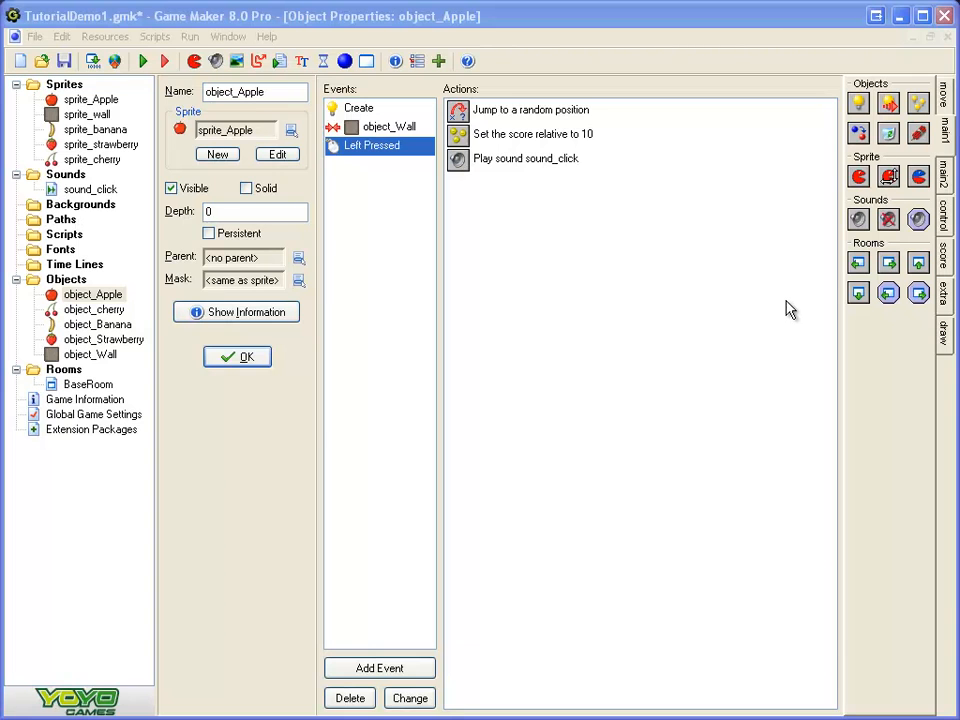
- Copy the Play Sound action from object_Apple's Left Pressed event
click(557, 166)
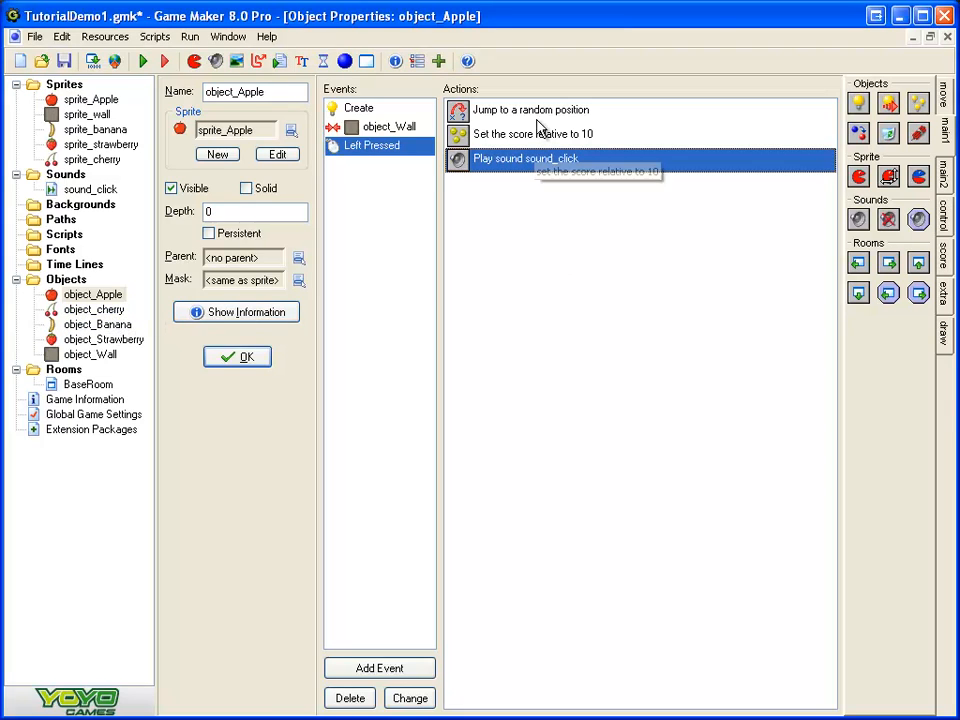
right_click(503, 168)
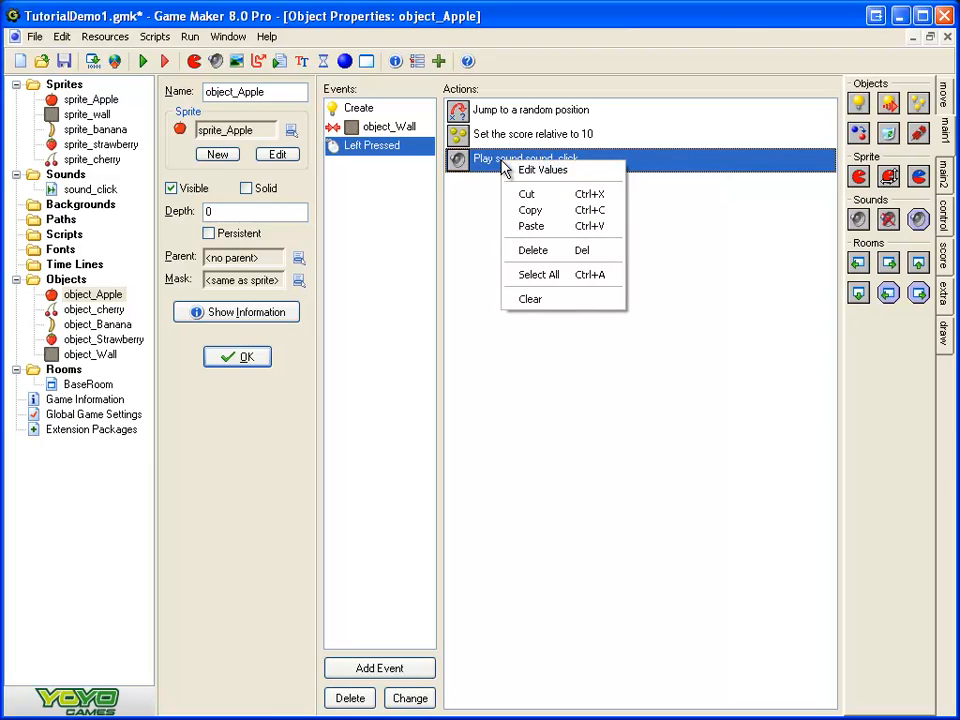
click(560, 210)
- Paste the Play Sound action into object_cherry's Left Pressed event and move it to the end of the actions
click(100, 311)
double_click(106, 313)
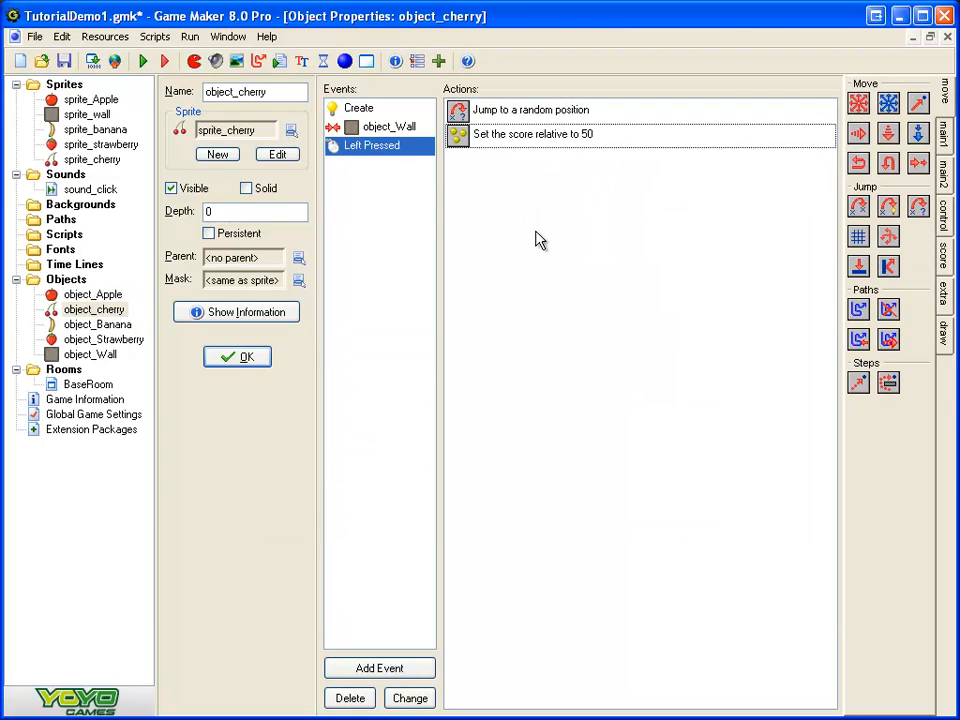
click(386, 150)
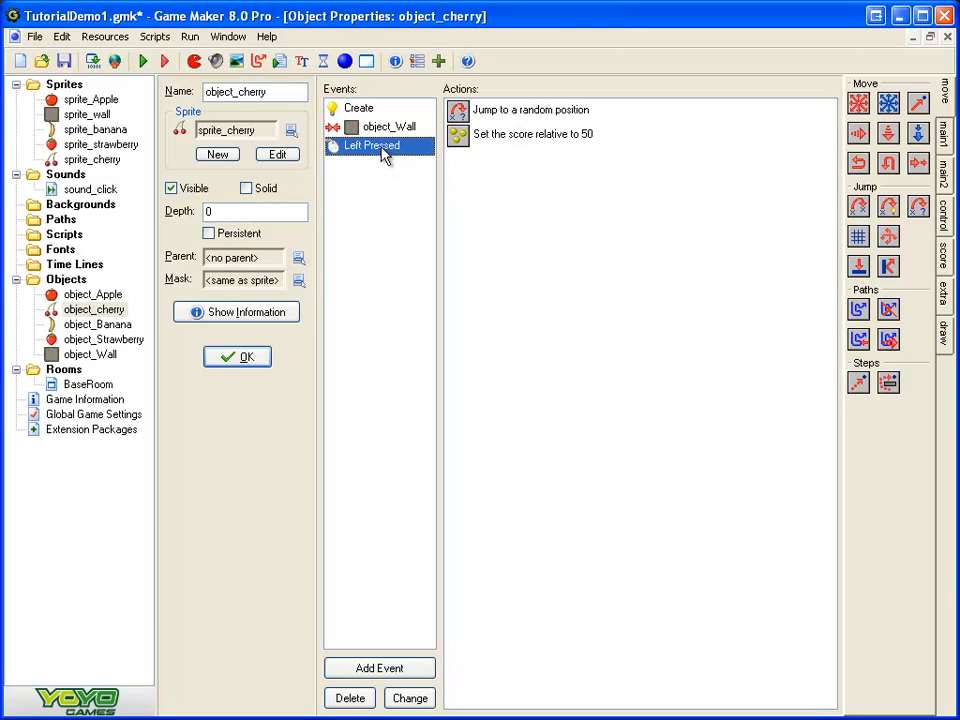
right_click(618, 233)
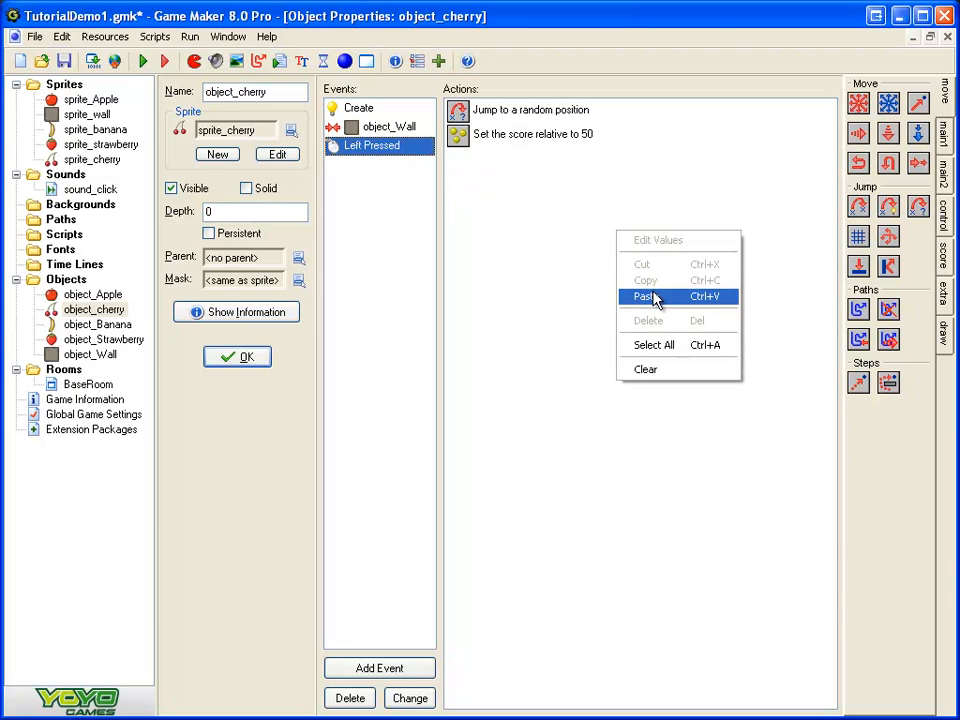
click(645, 297)
click(505, 114)
drag(505, 203, 490, 214)
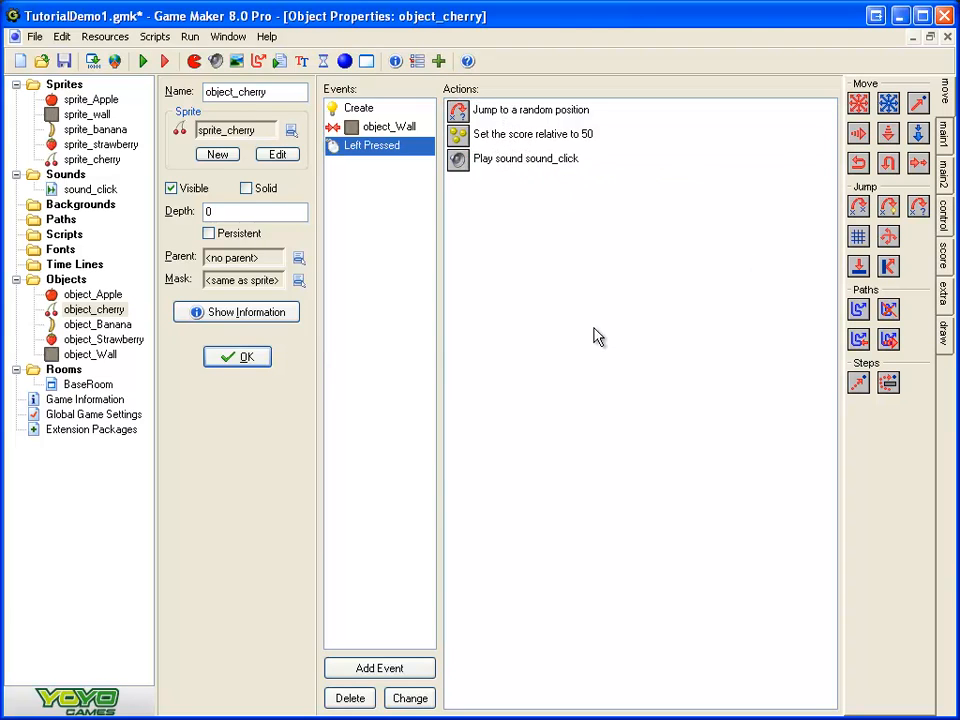
- Paste the Play Sound action into object_Banana's Left Pressed event and move it below the score action
click(116, 326)
double_click(118, 330)
right_click(560, 256)
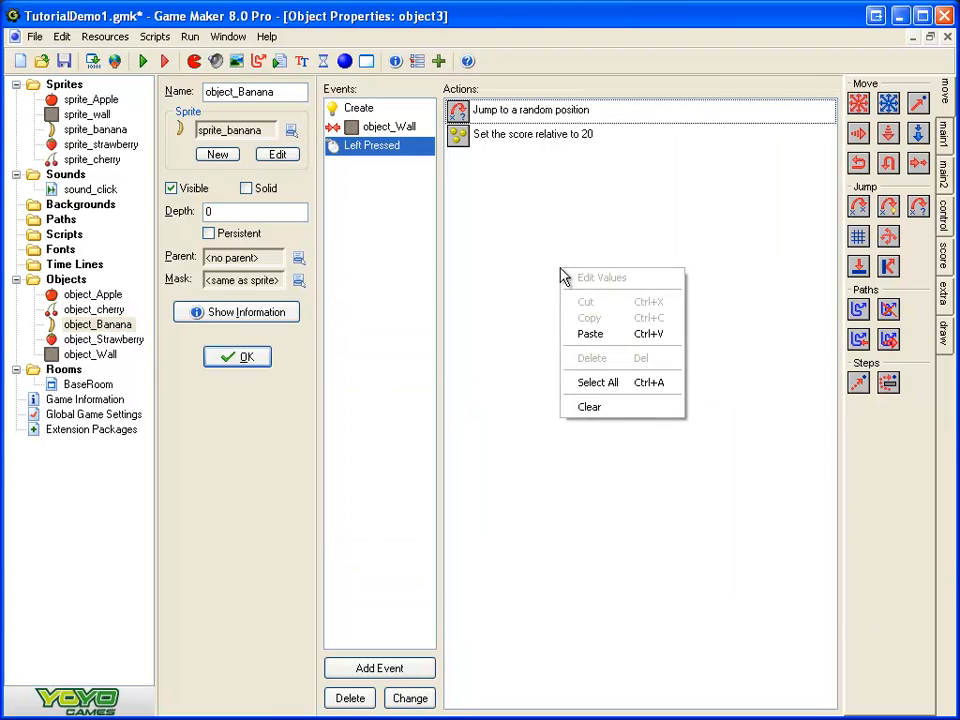
click(587, 333)
click(537, 112)
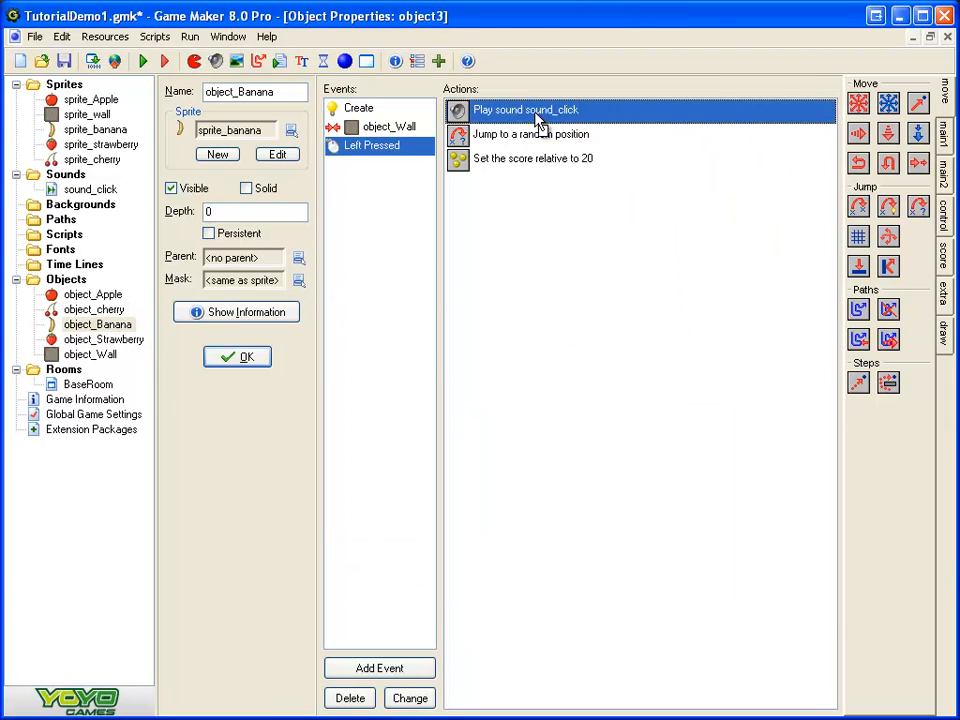
drag(520, 250, 501, 249)
- Paste the Play Sound action into object_Strawberry's Left Pressed event and place it last in the action list
click(92, 341)
double_click(92, 341)
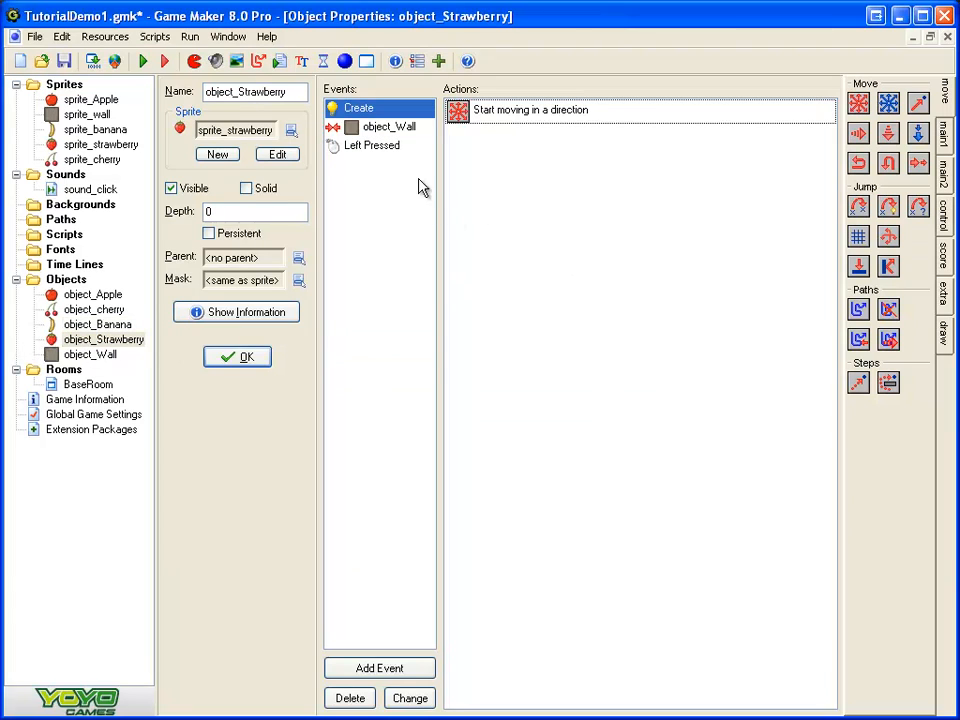
click(385, 146)
right_click(562, 199)
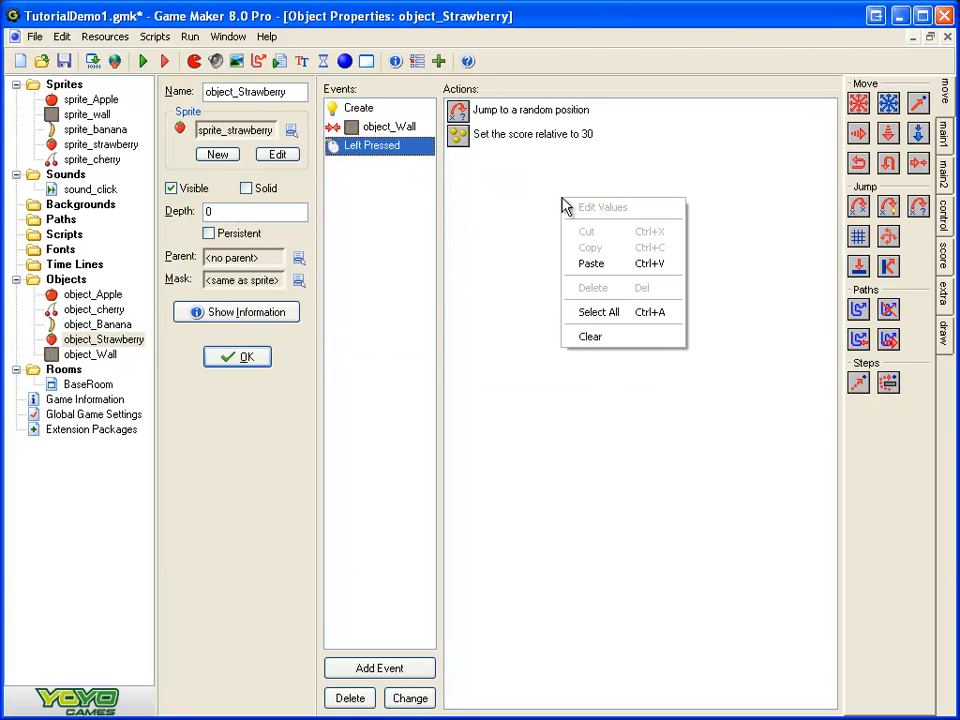
click(590, 264)
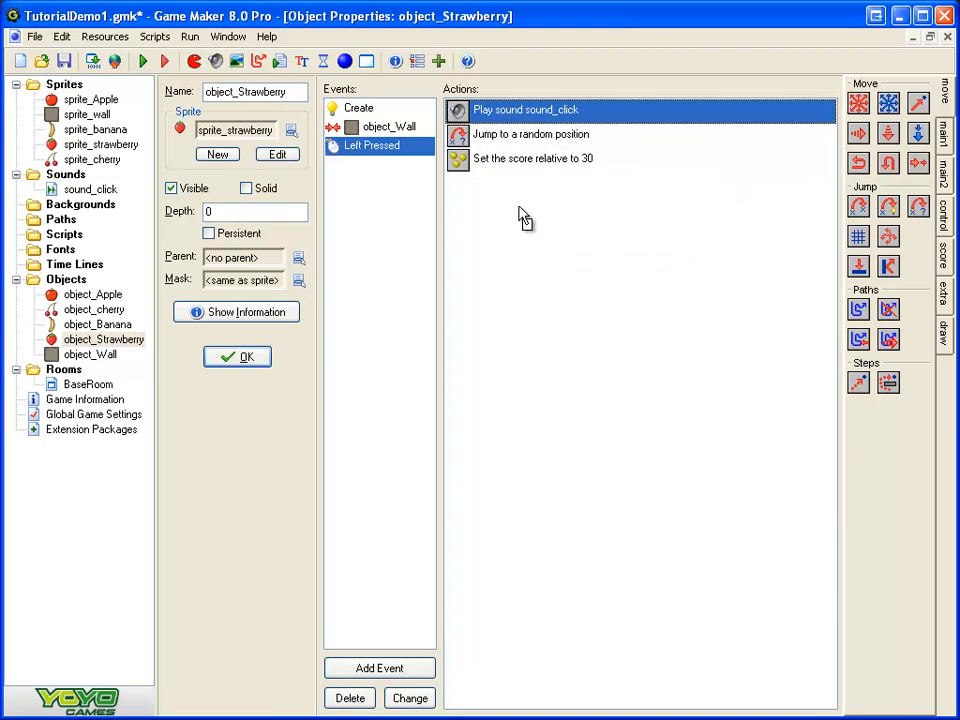
drag(520, 218, 519, 217)
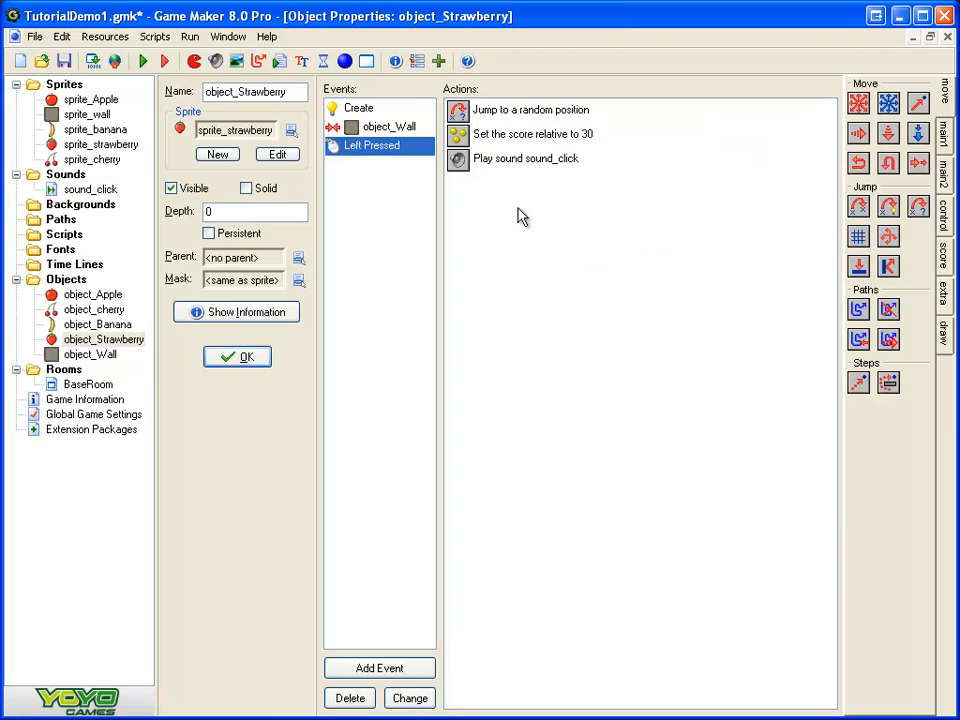
- Review the Left Pressed actions of the apple, cherry, banana and strawberry objects in turn
double_click(100, 297)
double_click(100, 310)
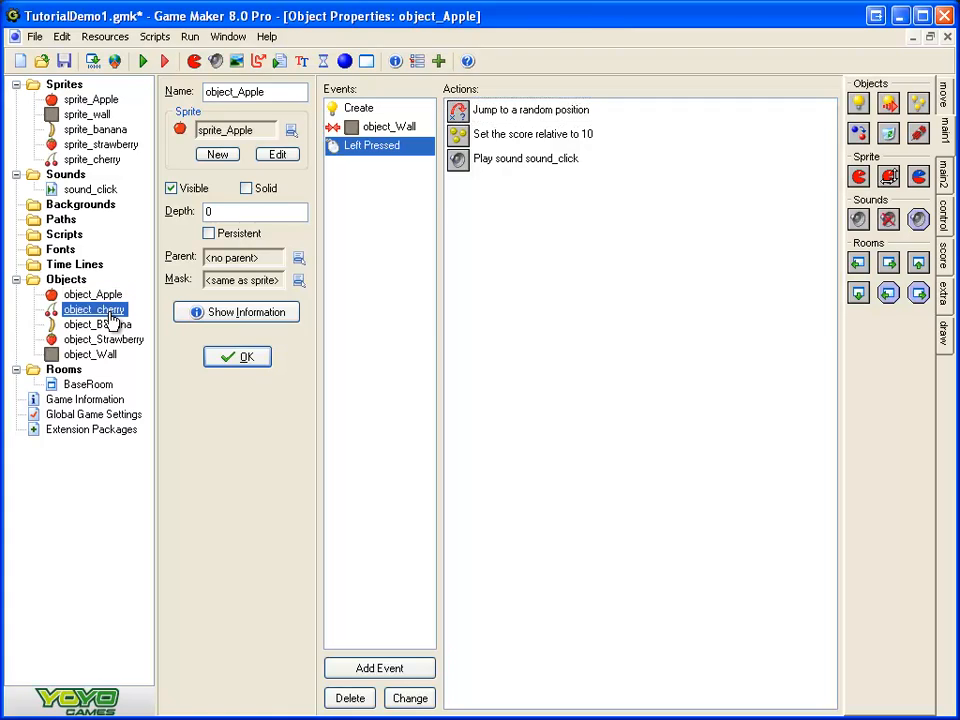
double_click(110, 327)
double_click(113, 340)
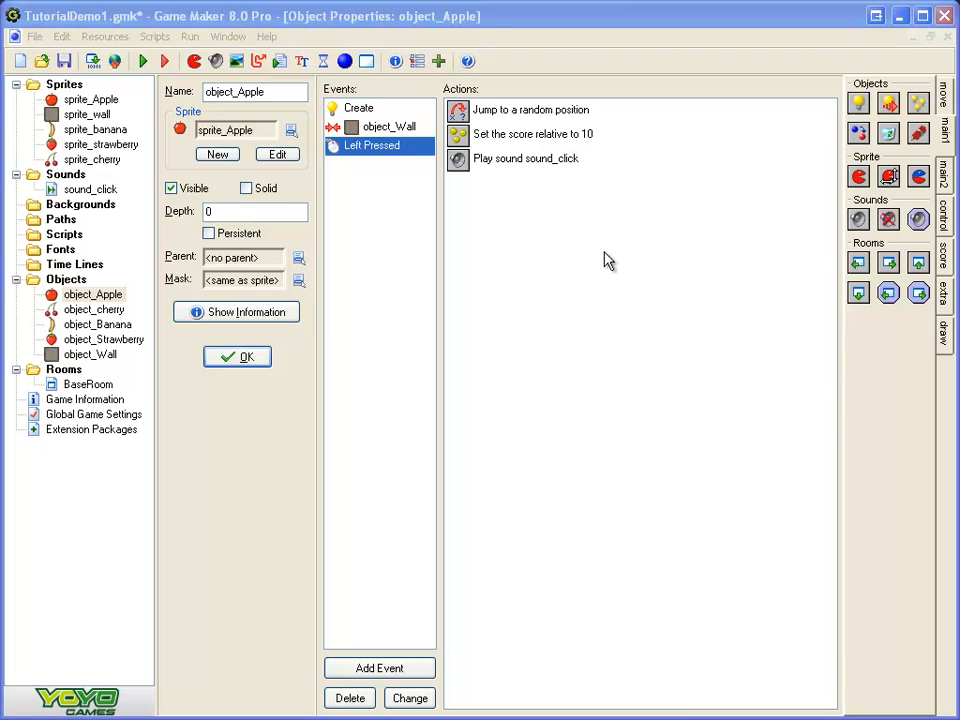
- Create a new sound resource and name it BackgroundMusic
click(216, 62)
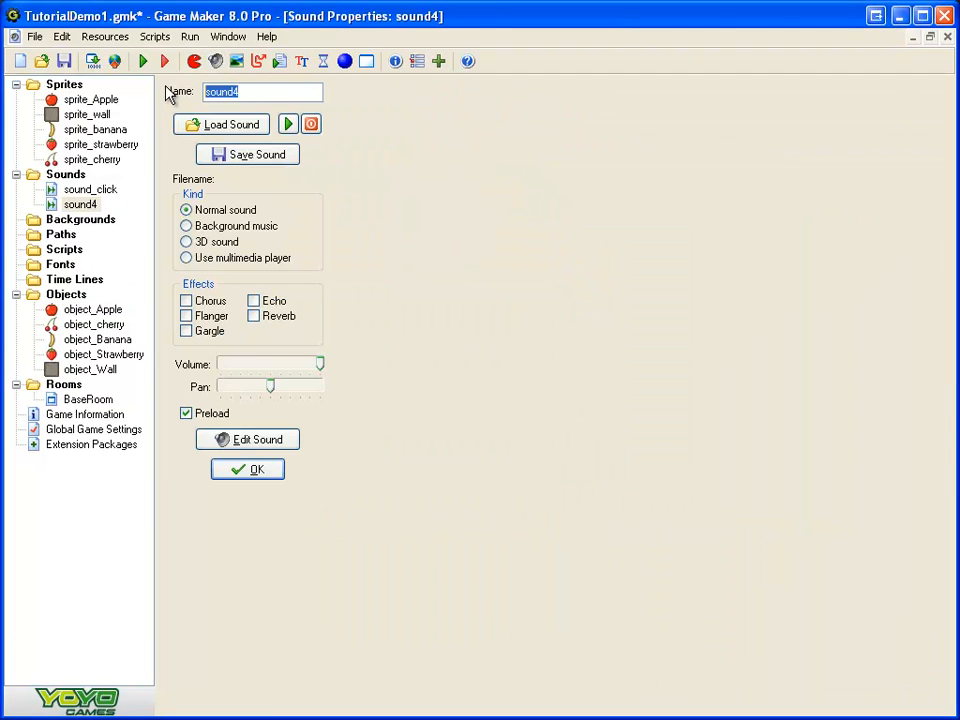
key(Right)
double_click(243, 92)
text(Backgrou)
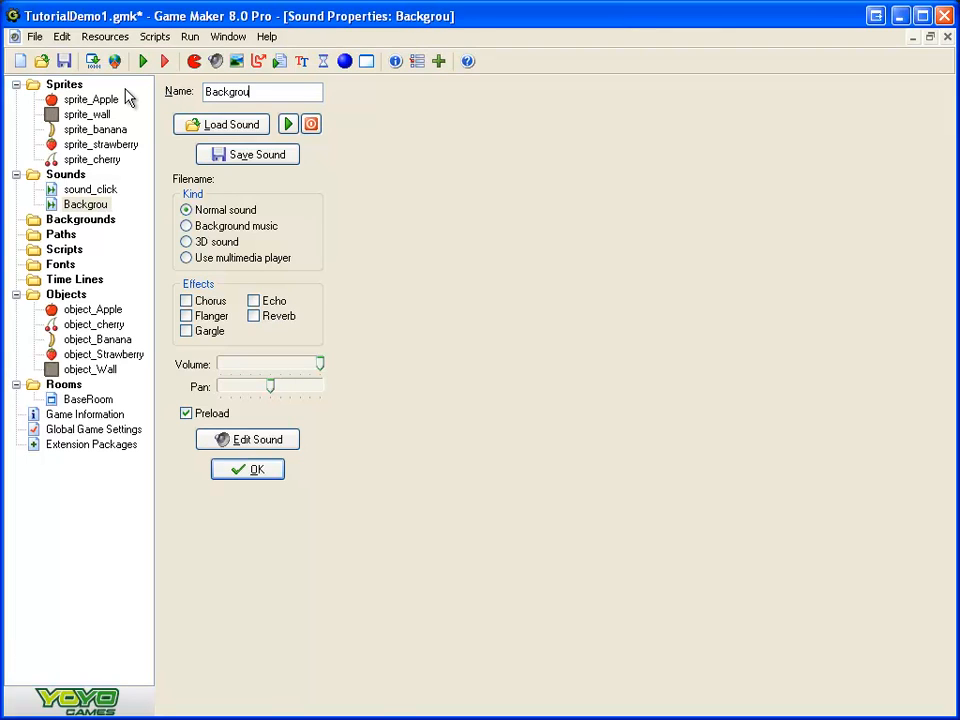
text(ndMuc)
text(ic)
- Load music.mid from the Tutorial1 folder into the BackgroundMusic sound, filtering the file list to Midi files
click(234, 128)
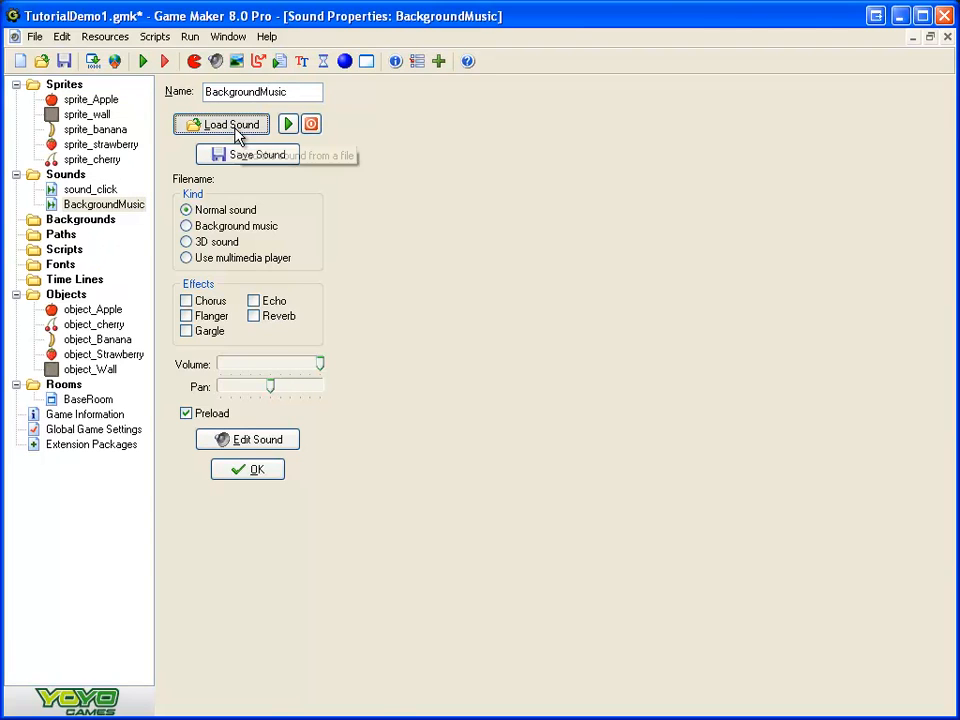
drag(405, 92, 407, 91)
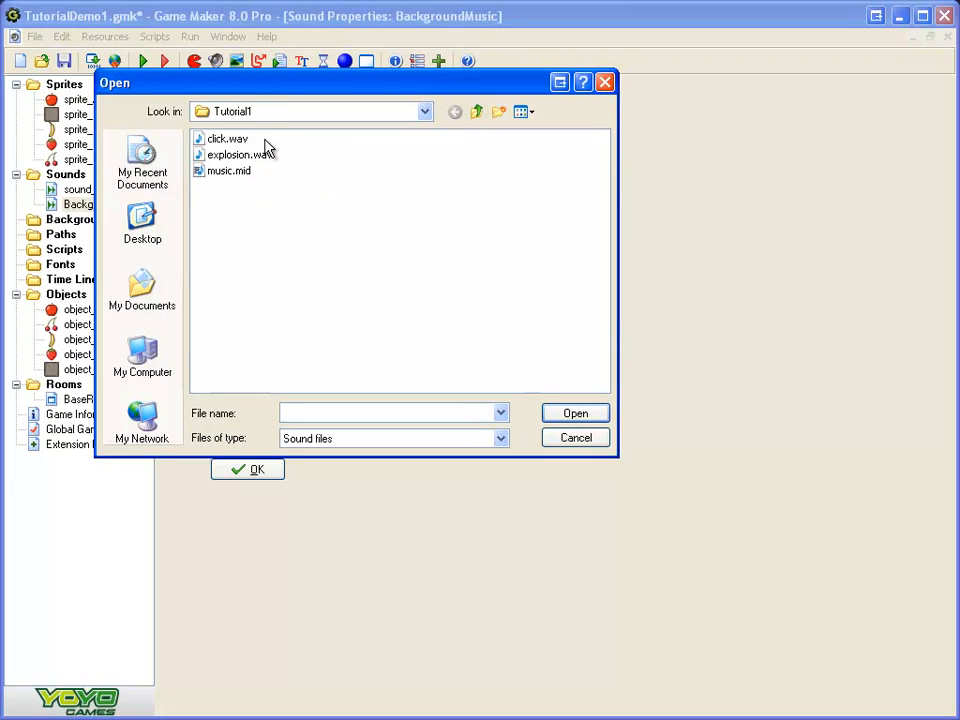
click(464, 444)
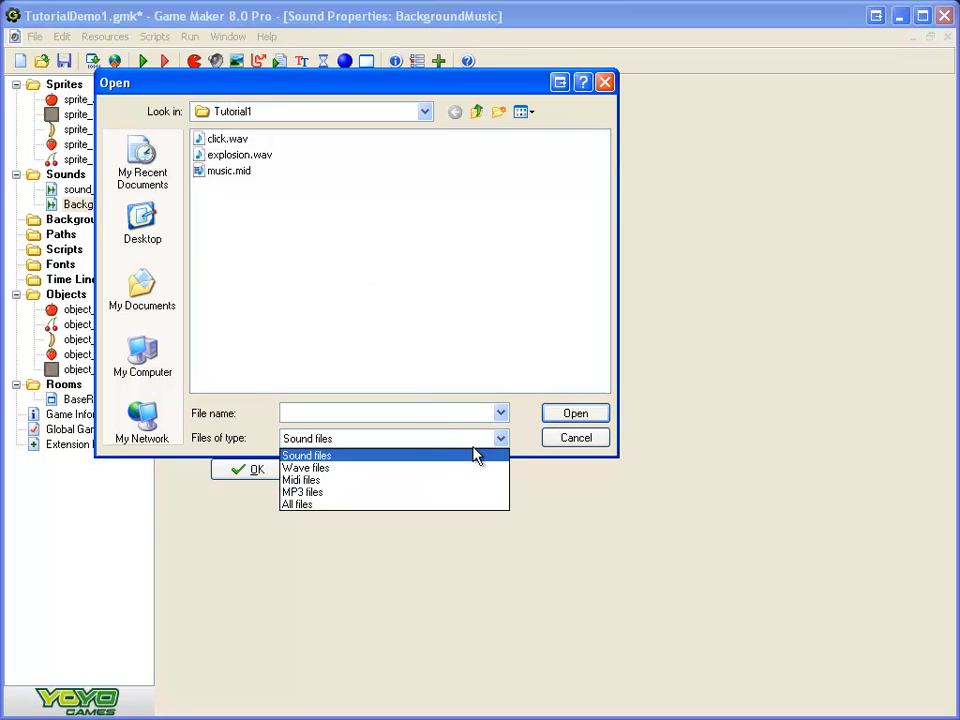
click(430, 448)
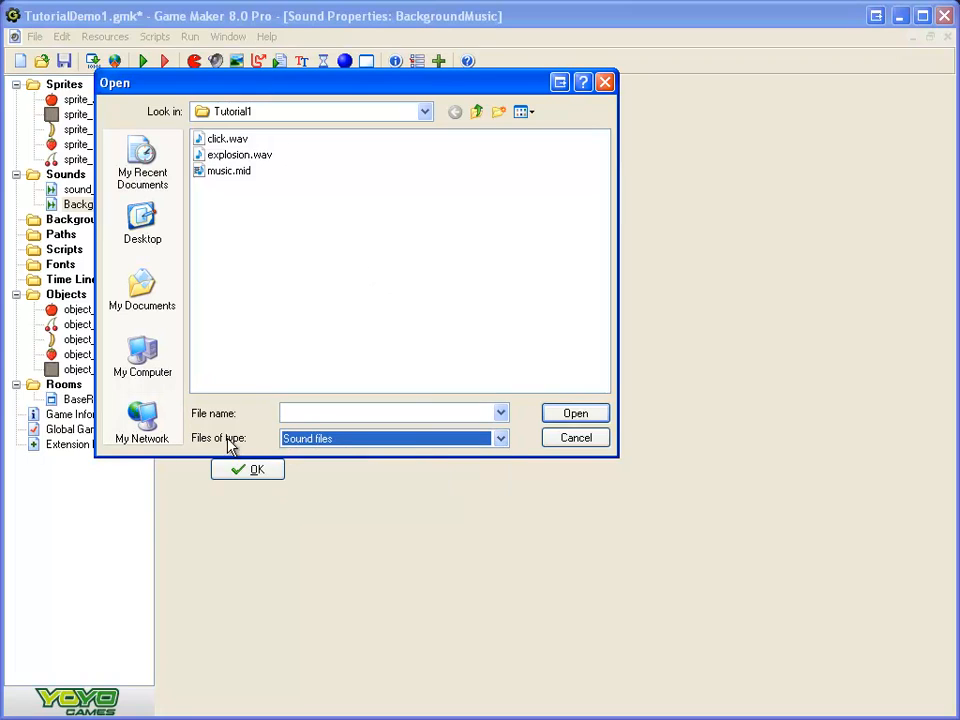
click(428, 449)
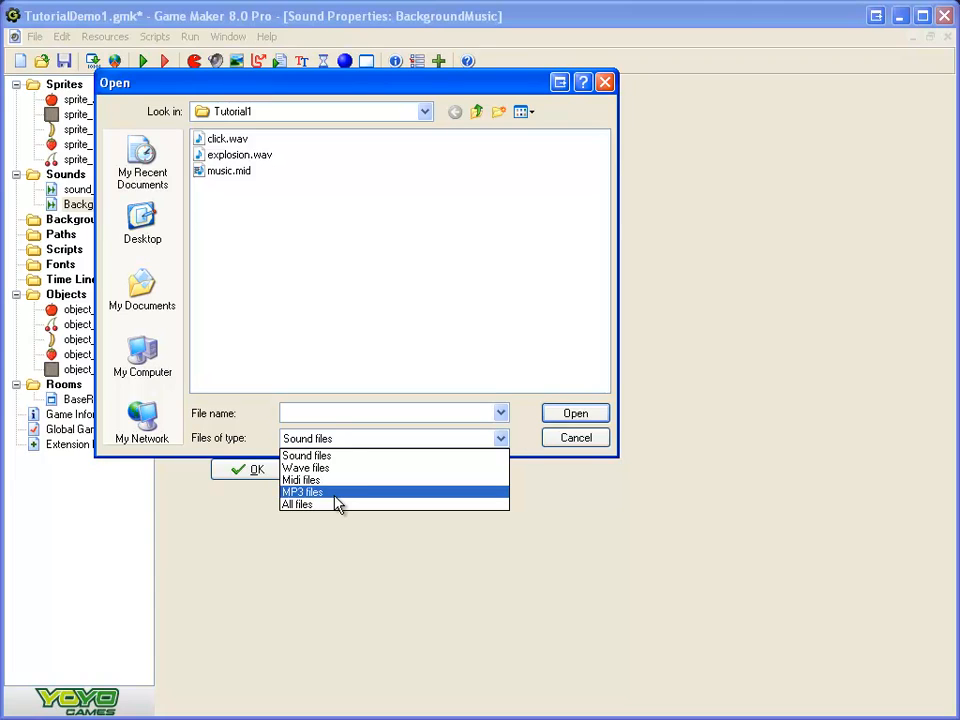
click(336, 319)
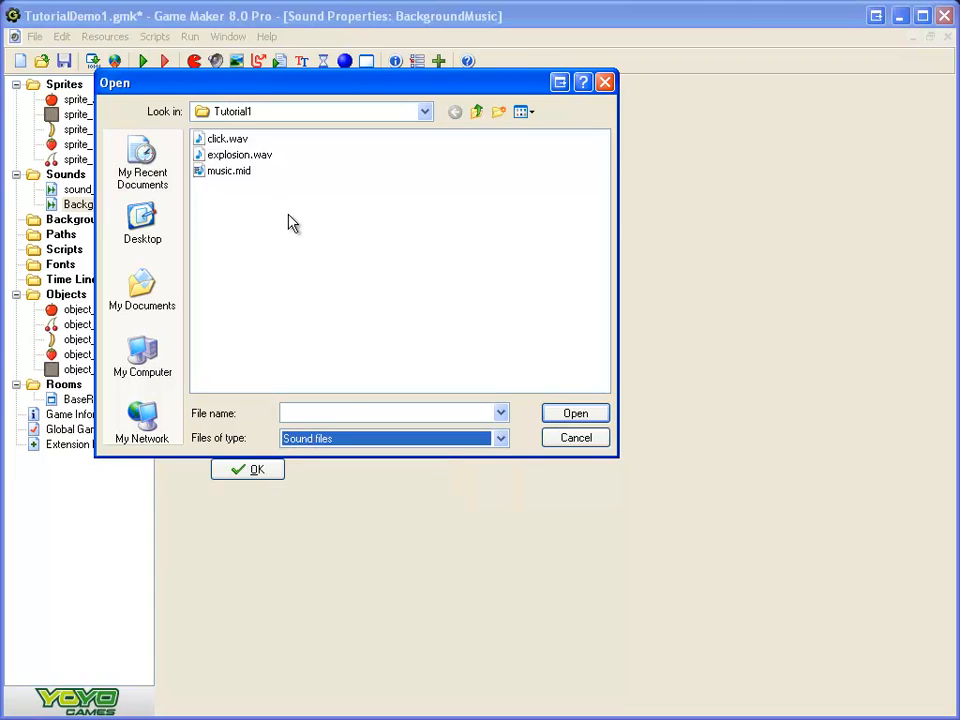
click(476, 413)
click(500, 438)
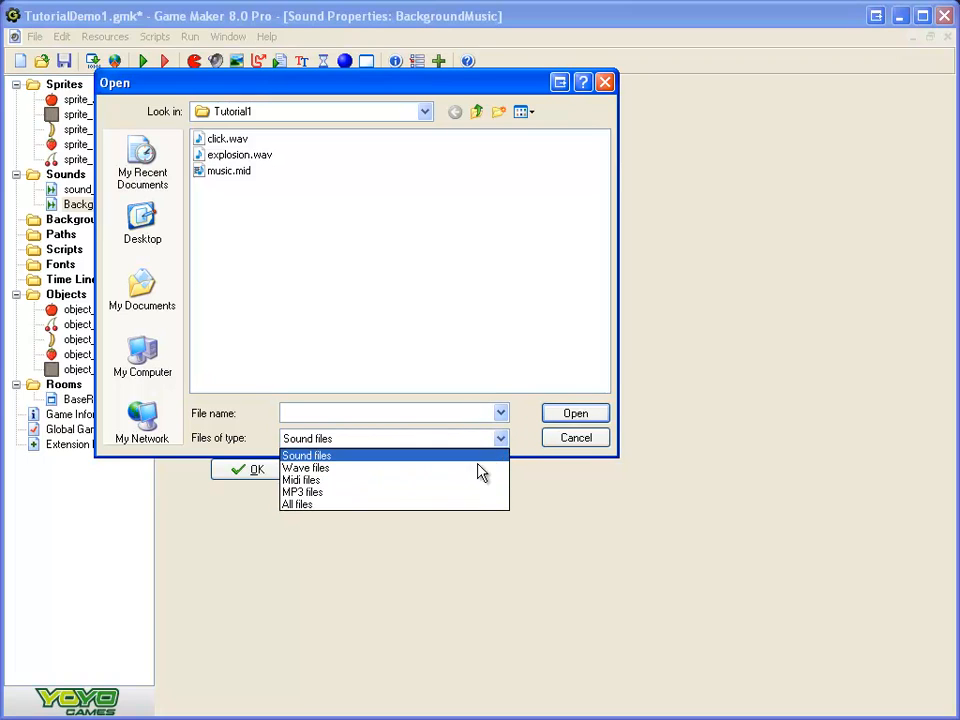
click(465, 481)
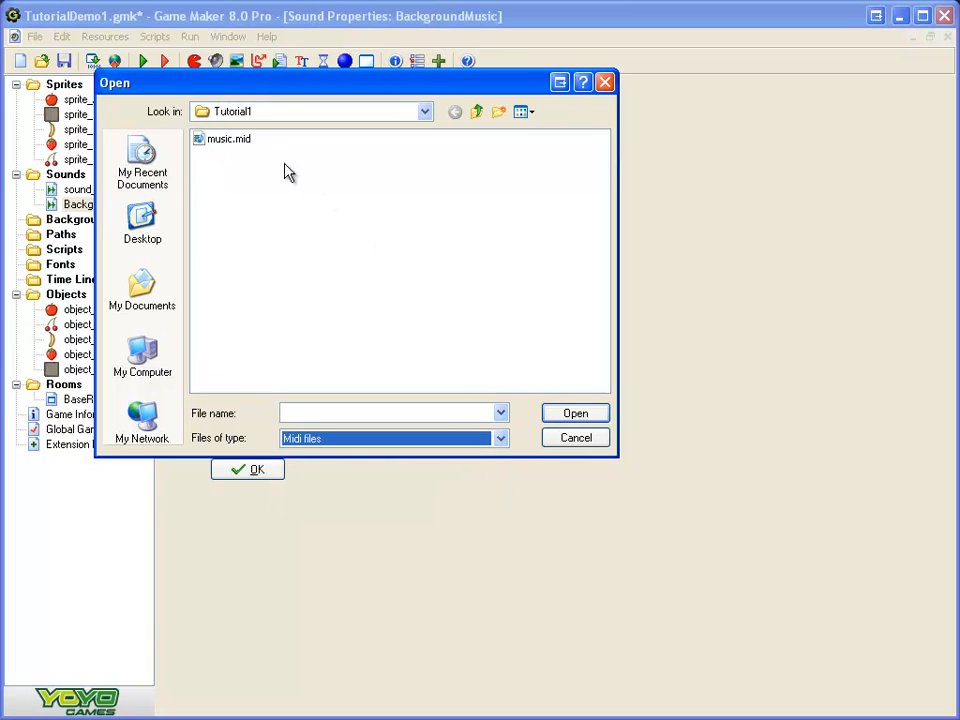
click(236, 147)
double_click(236, 147)
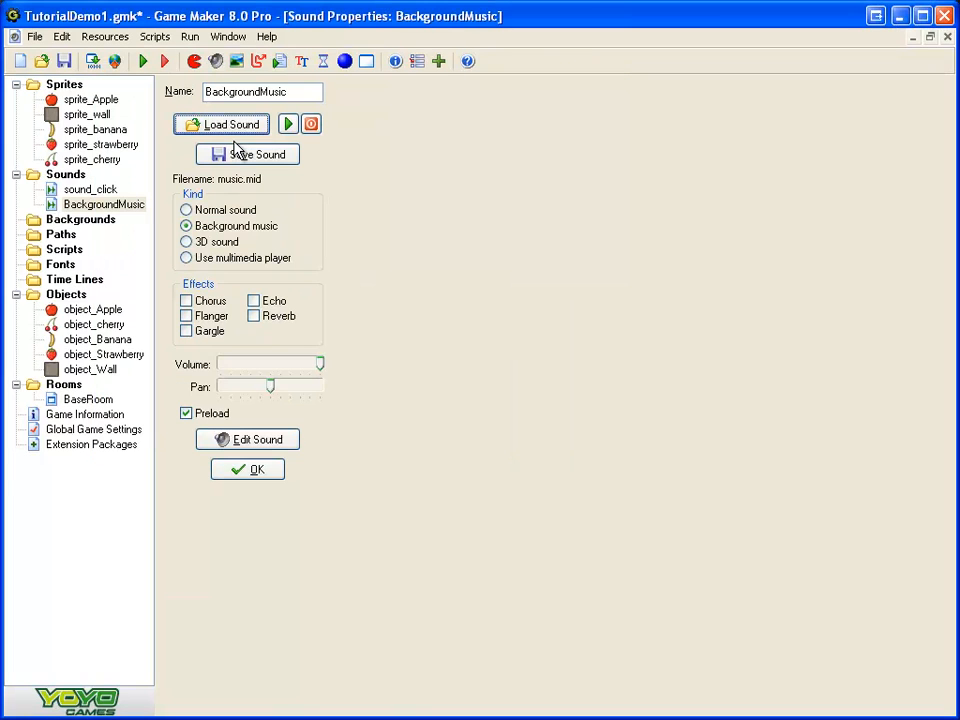
- Preview the loaded background music, stop playback and accept the sound's properties
click(288, 125)
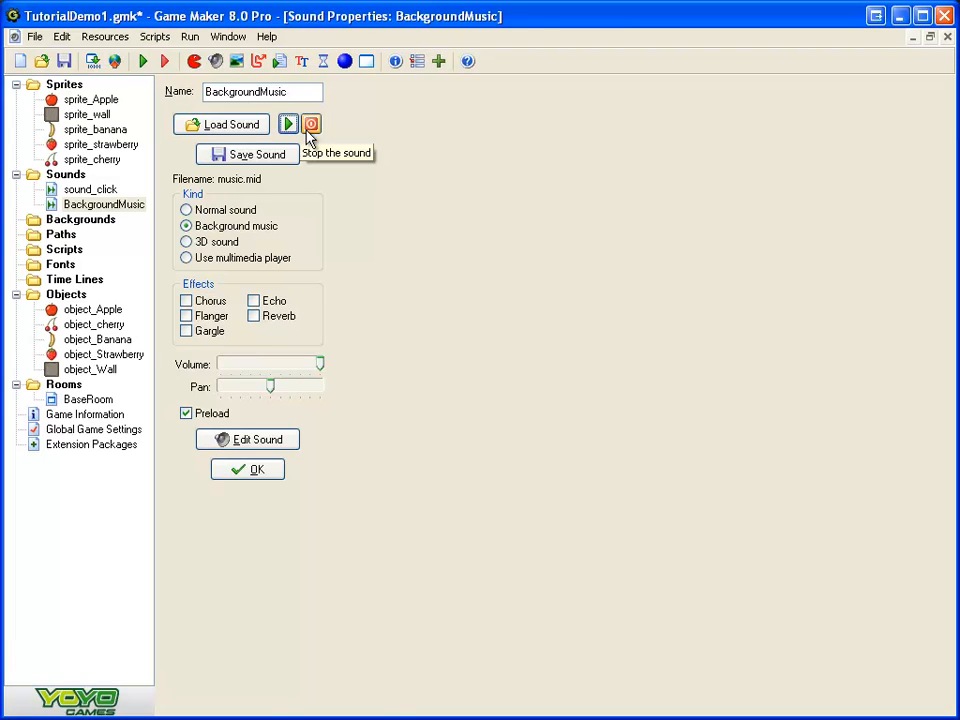
click(309, 128)
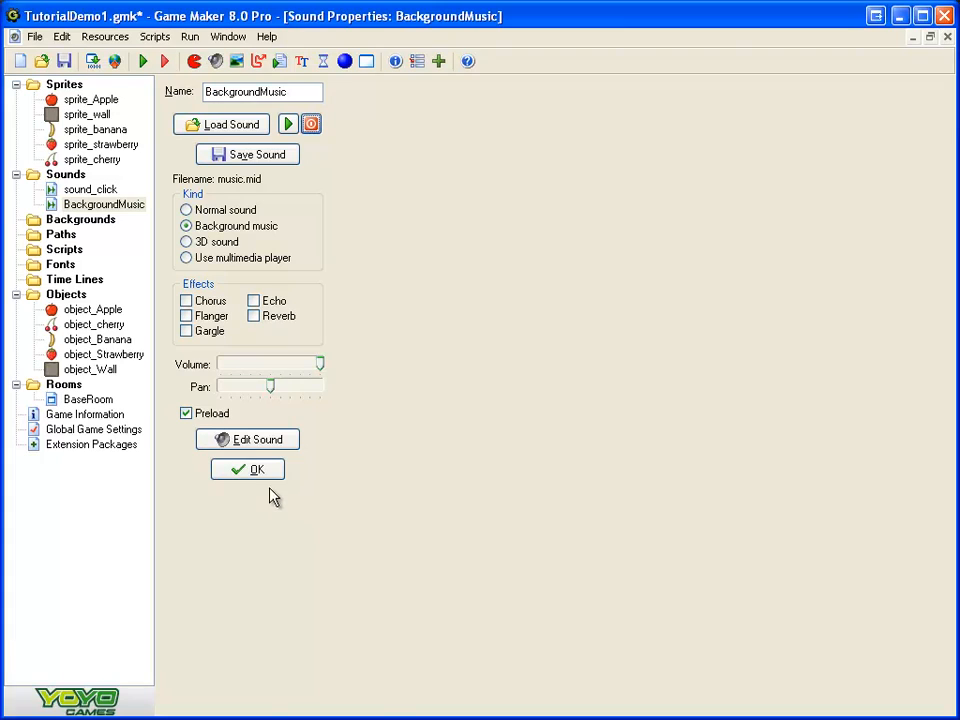
click(250, 469)
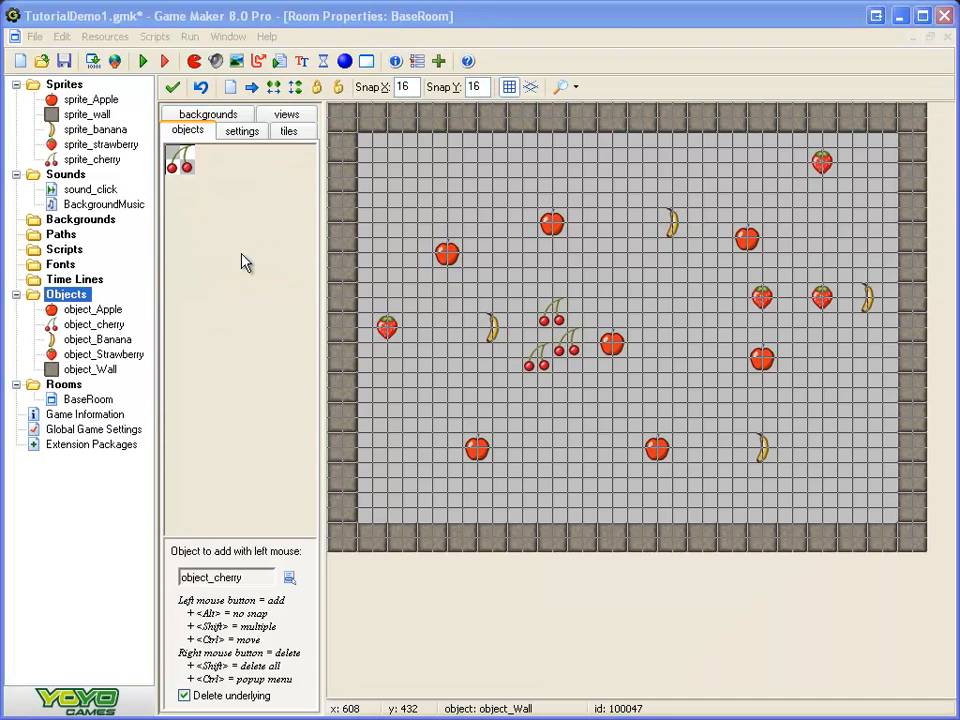
- Create a new object named Object_Music and add a Create event to it
click(345, 62)
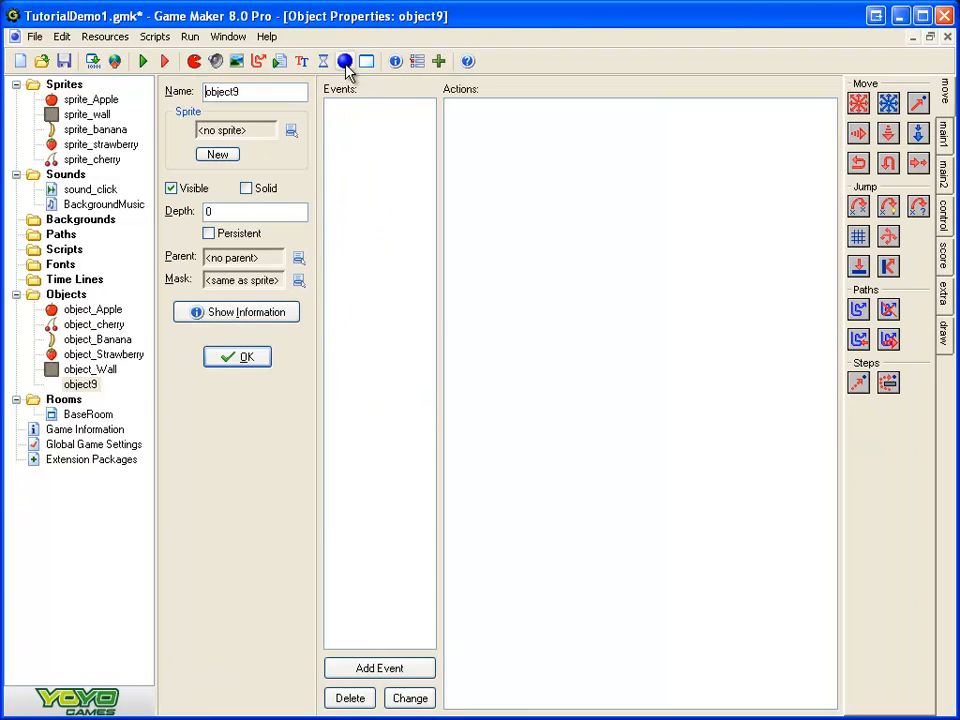
drag(272, 95, 172, 95)
text(Object)
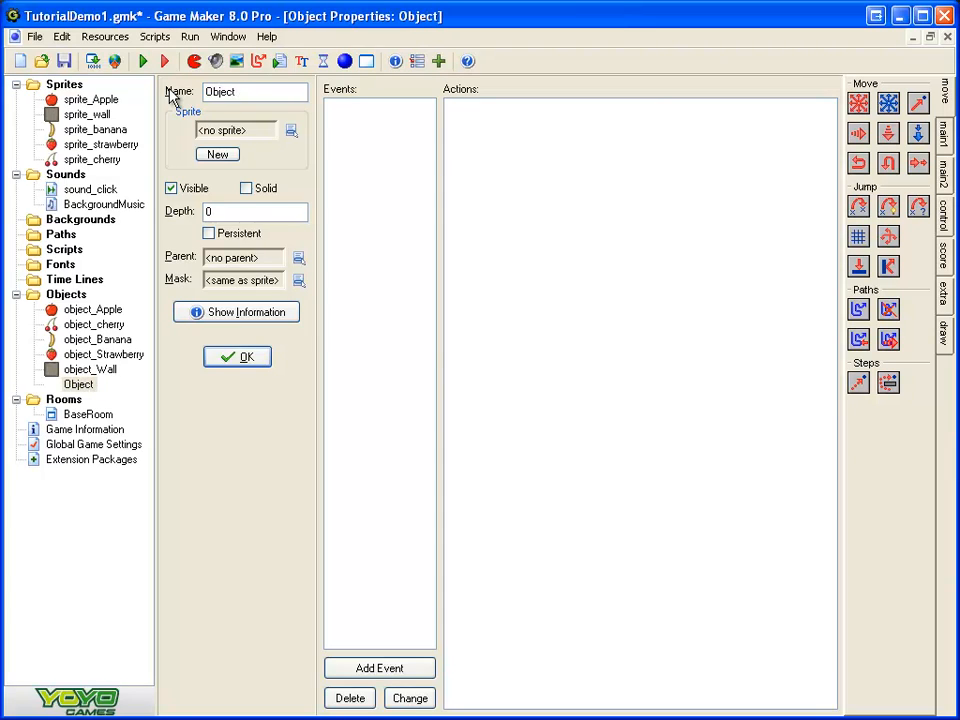
text(_Music)
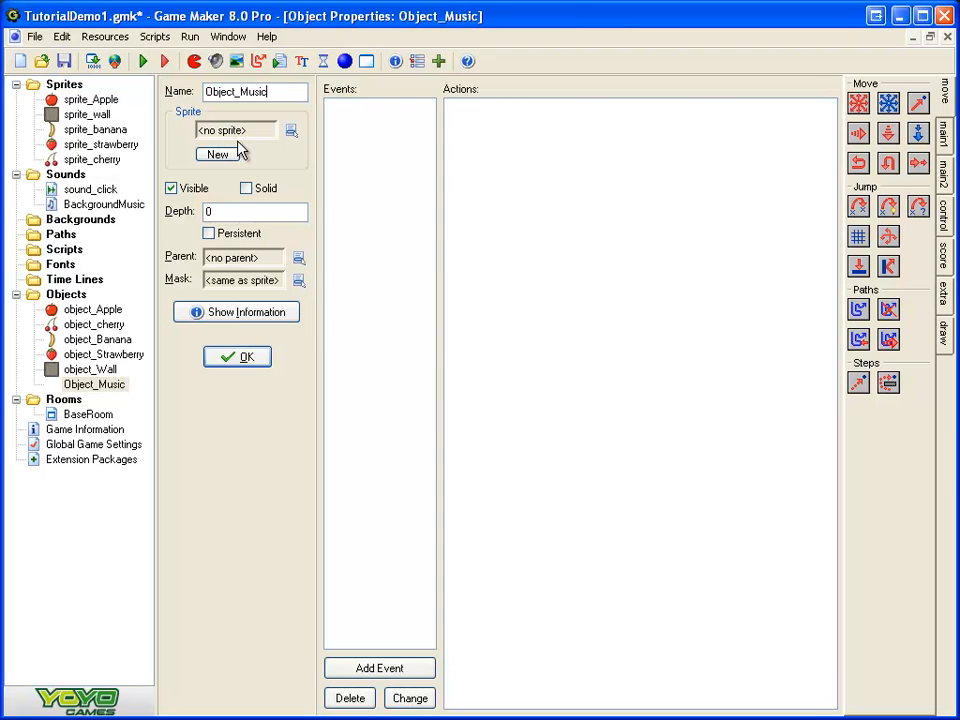
click(374, 670)
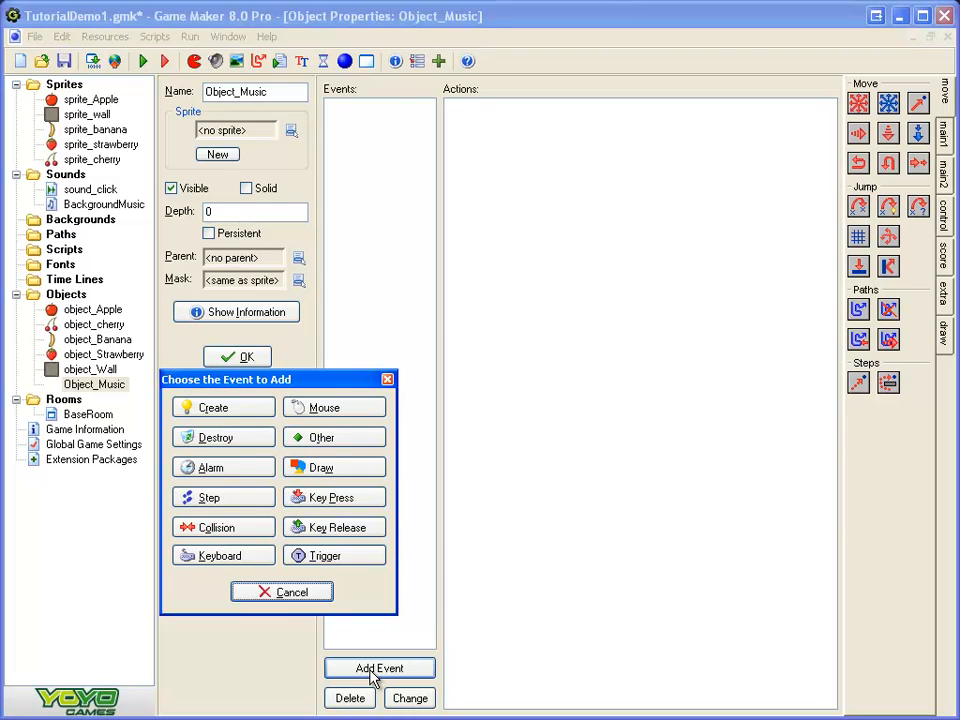
click(236, 412)
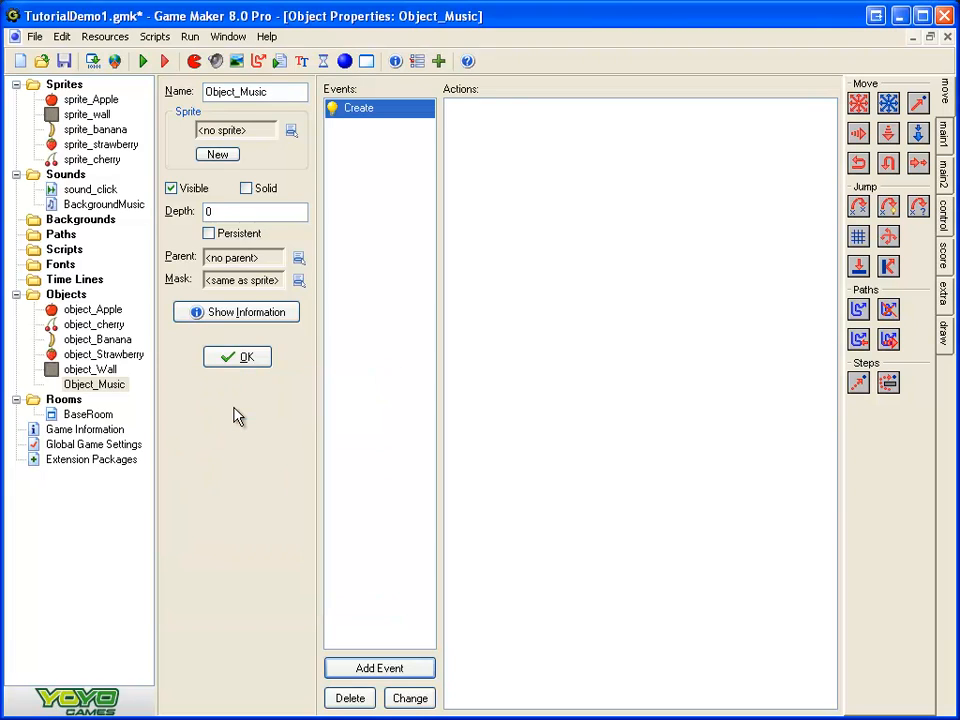
- Add a Play Sound action to Object_Music's Create event with sound BackgroundMusic and loop set to true
click(946, 140)
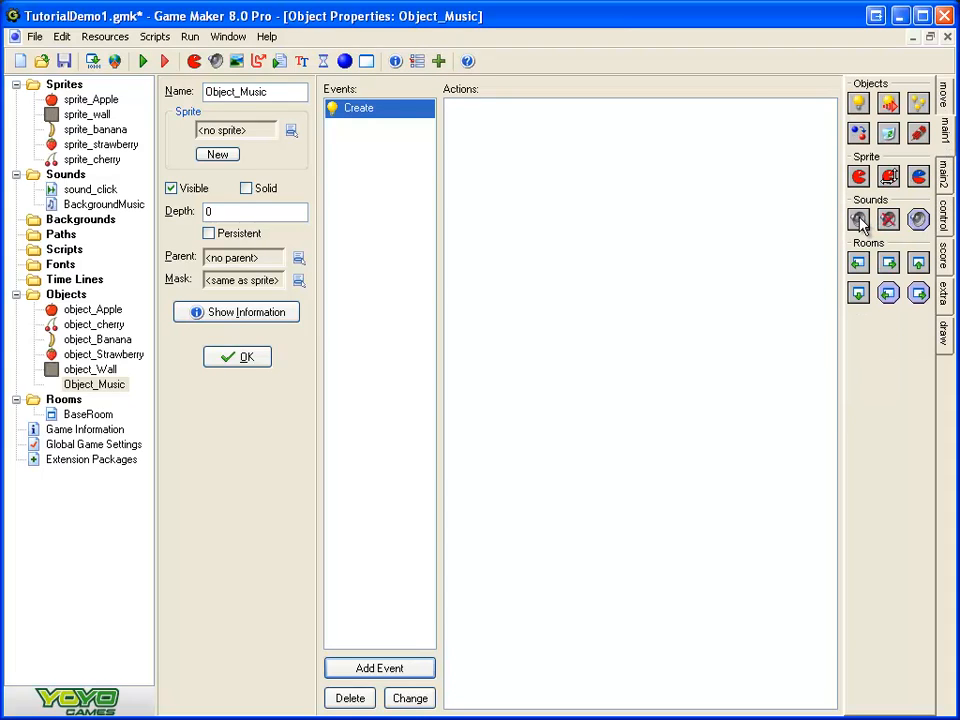
drag(858, 220, 562, 174)
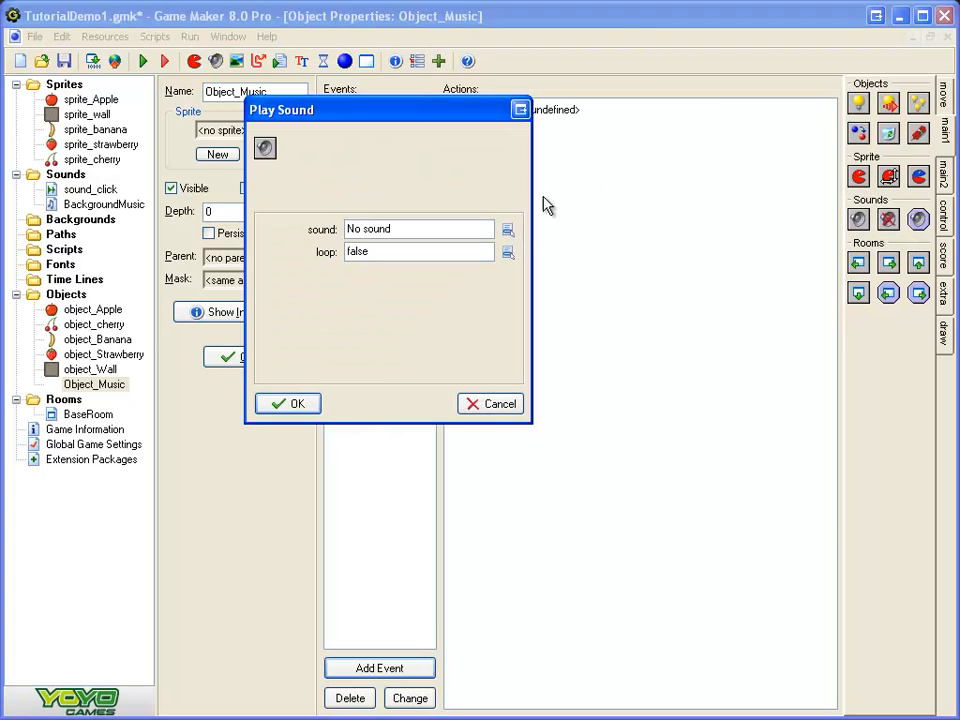
click(508, 231)
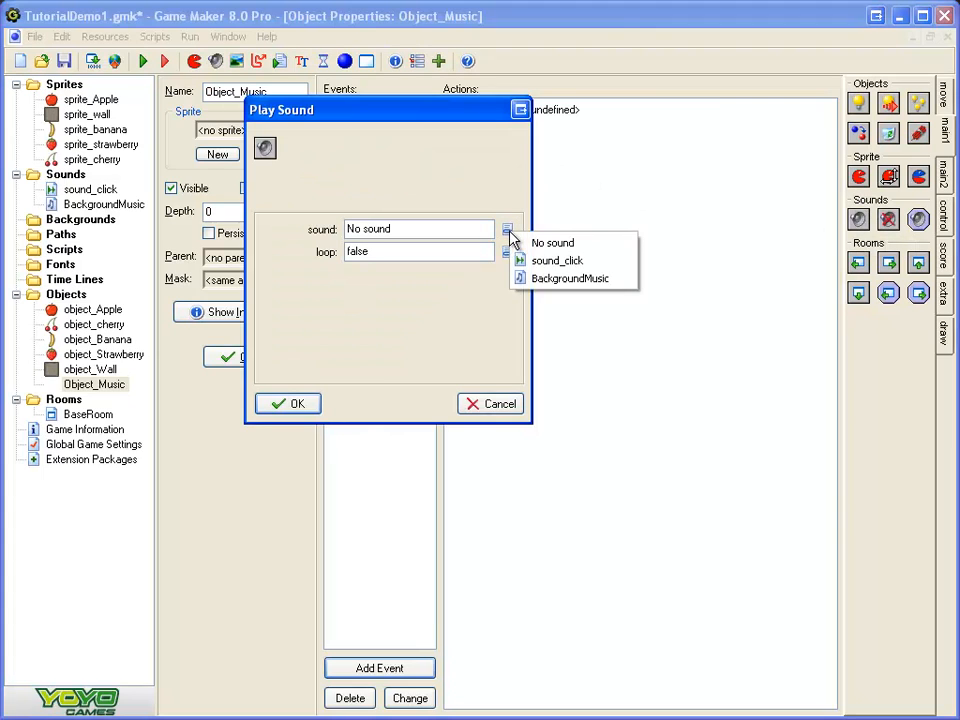
click(565, 279)
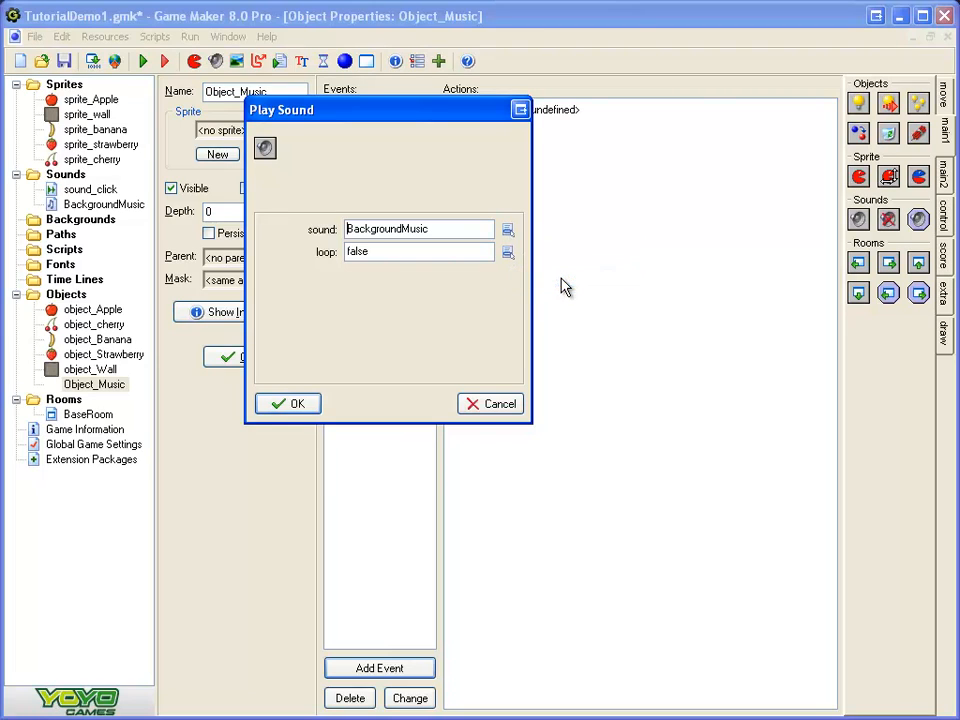
click(508, 253)
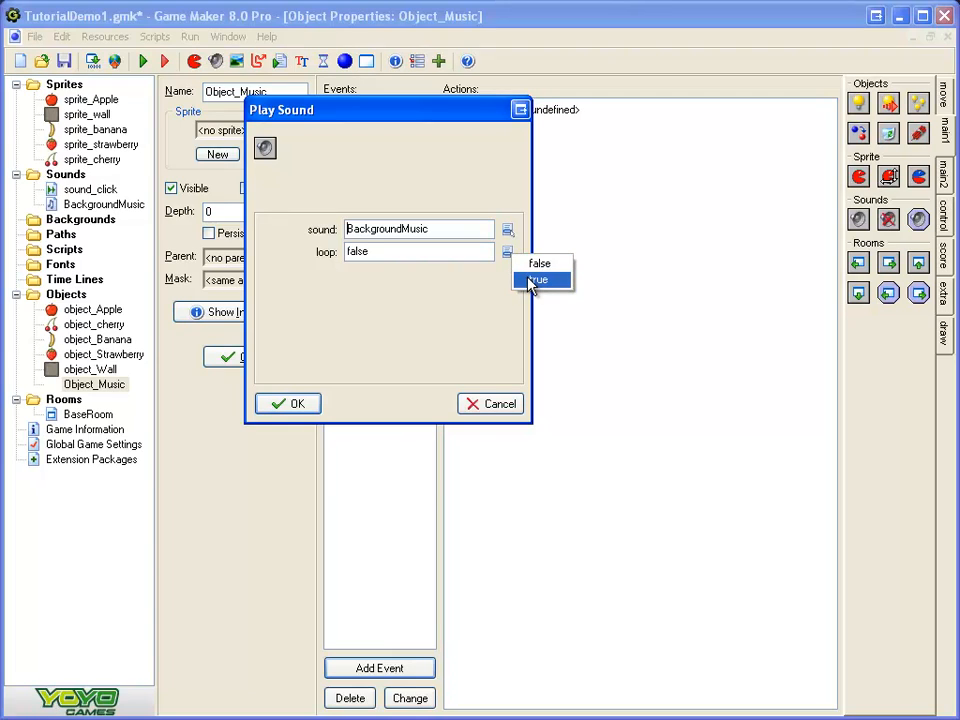
click(536, 280)
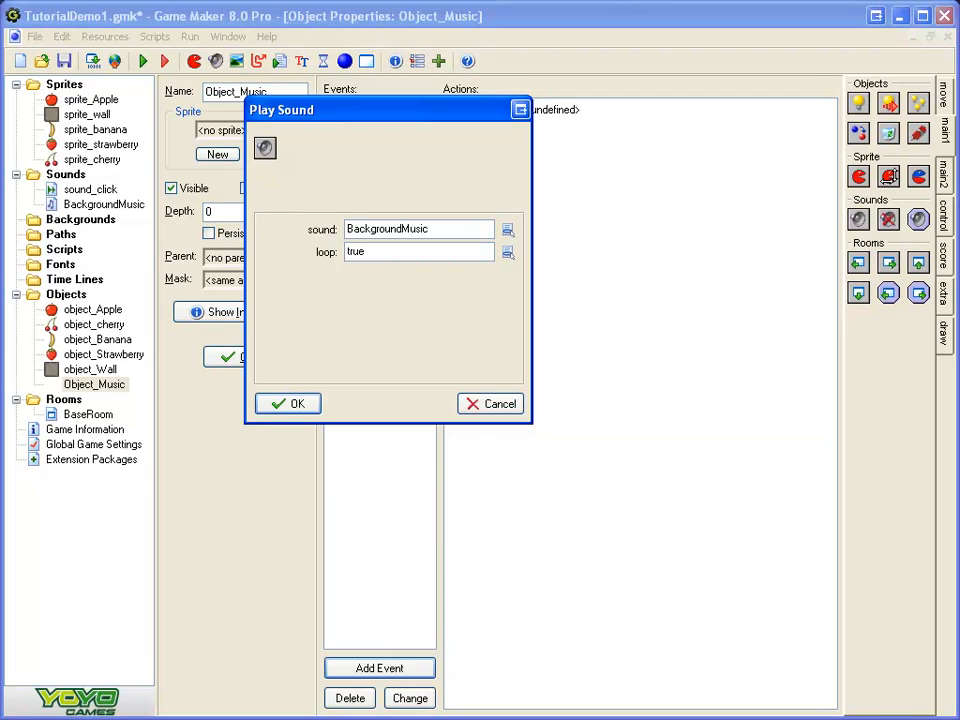
click(296, 405)
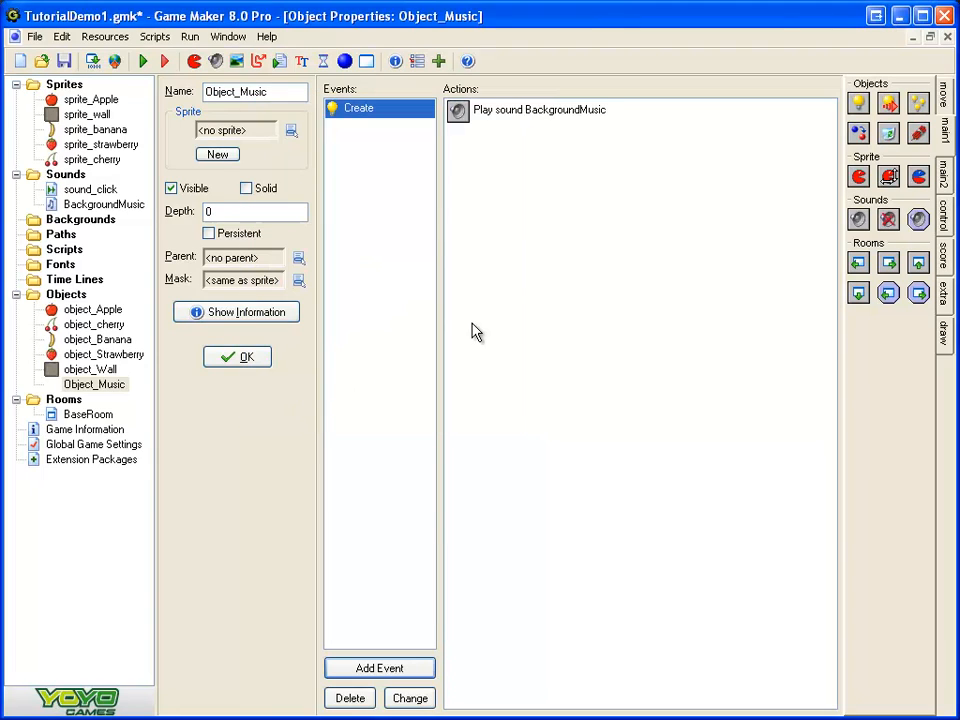
- Place one Object_Music instance in BaseRoom, just inside the wall's upper-left corner
double_click(87, 415)
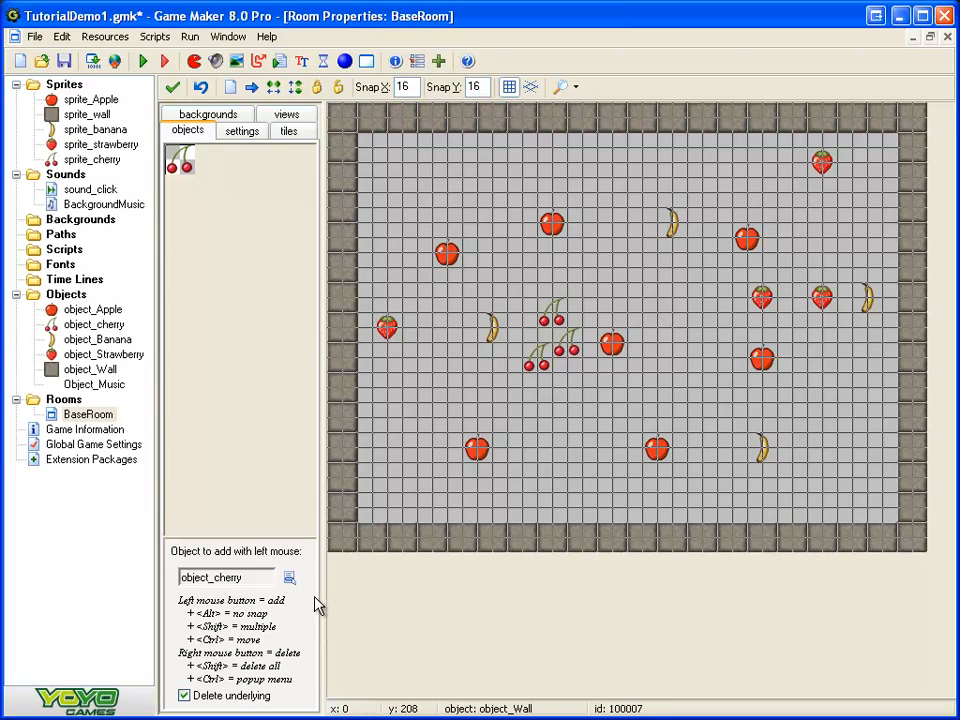
click(289, 579)
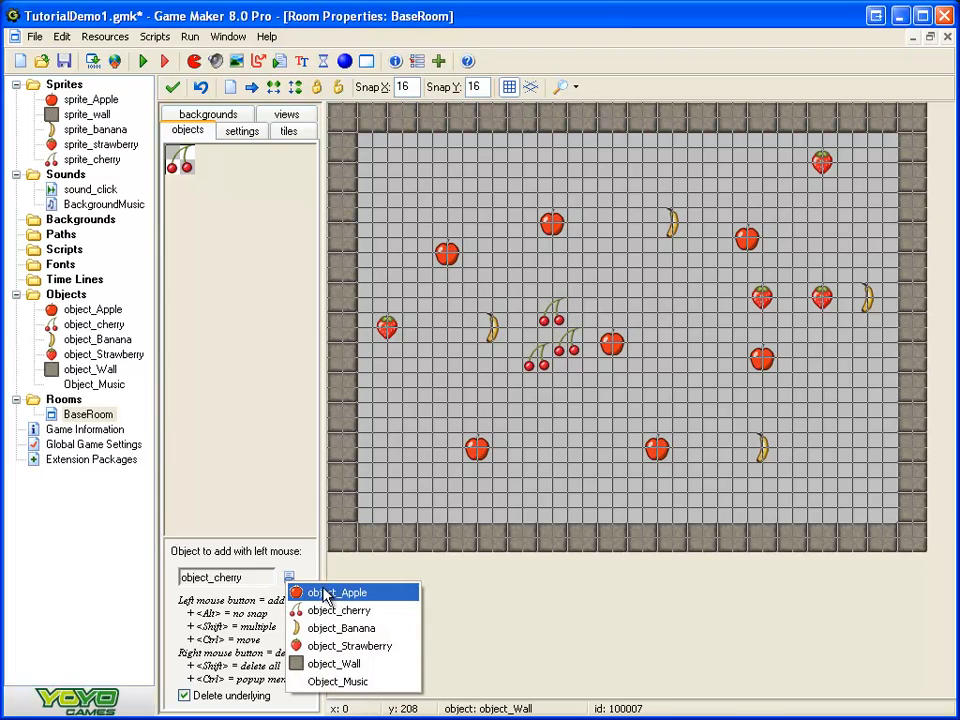
click(381, 683)
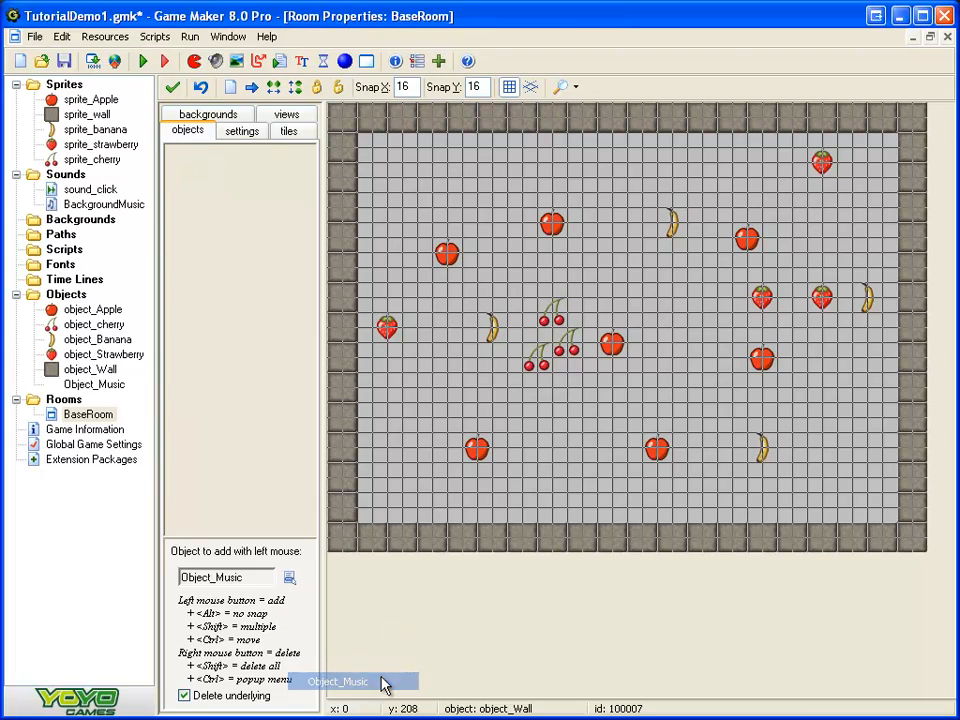
click(375, 146)
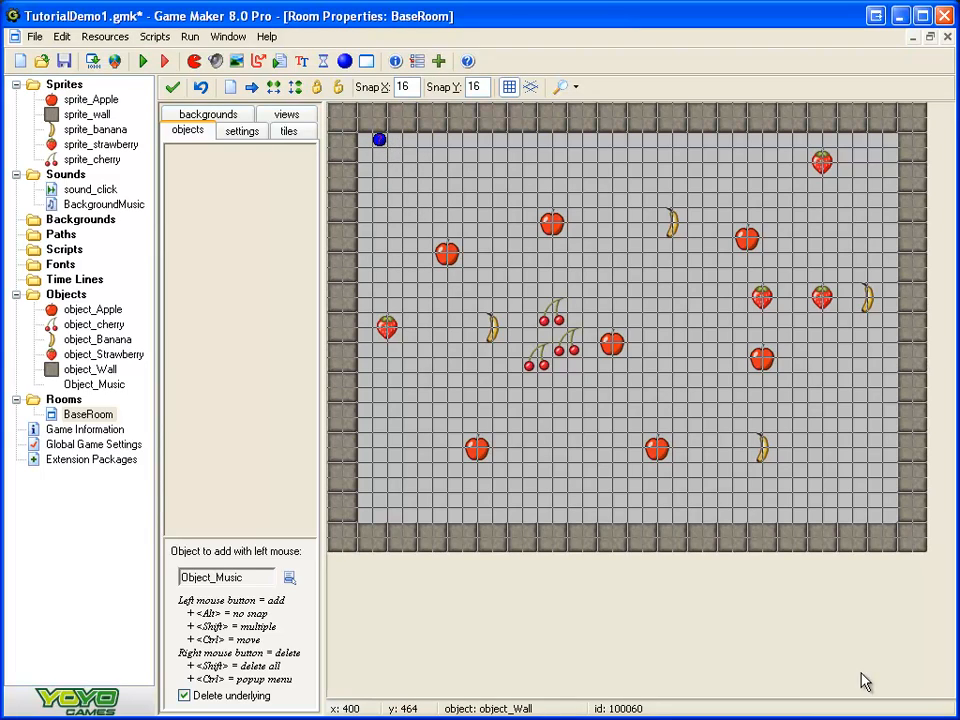
- Run the game, move its window fully into view and catch several fruits to test the music and click sound
click(144, 62)
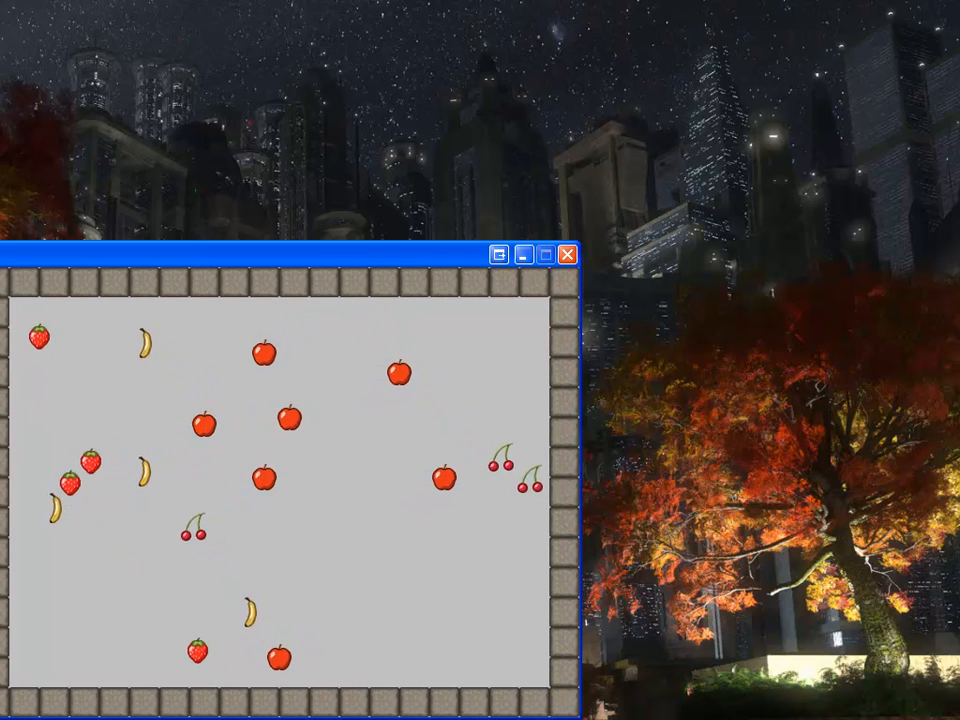
drag(317, 253, 469, 165)
click(330, 345)
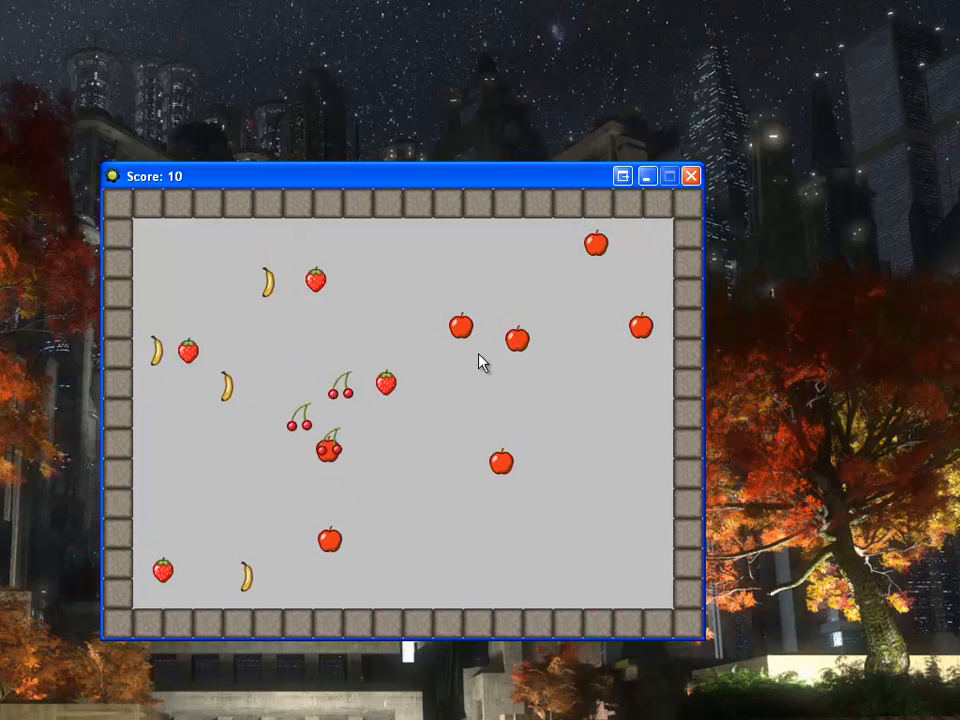
click(476, 320)
click(636, 285)
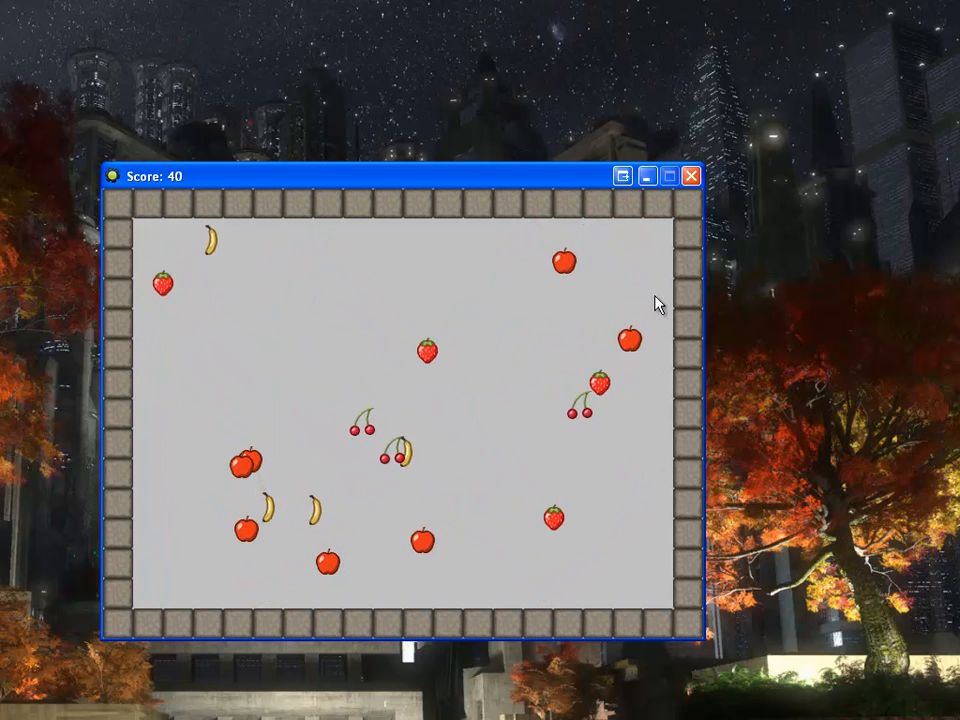